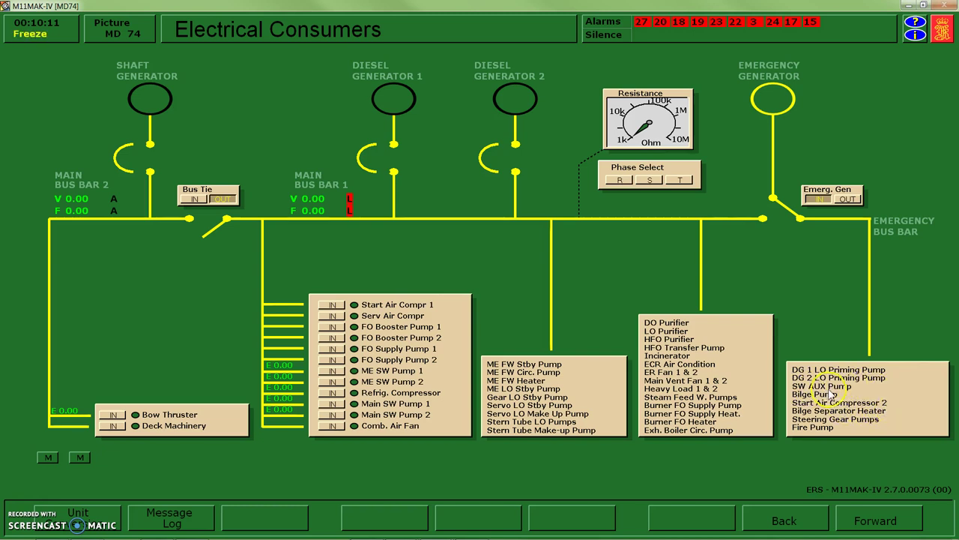
Return from the Electrical Consumers mimic to the Picture Directory of system diagrams.
{"action": "right_click", "coordinate": [897, 389]}
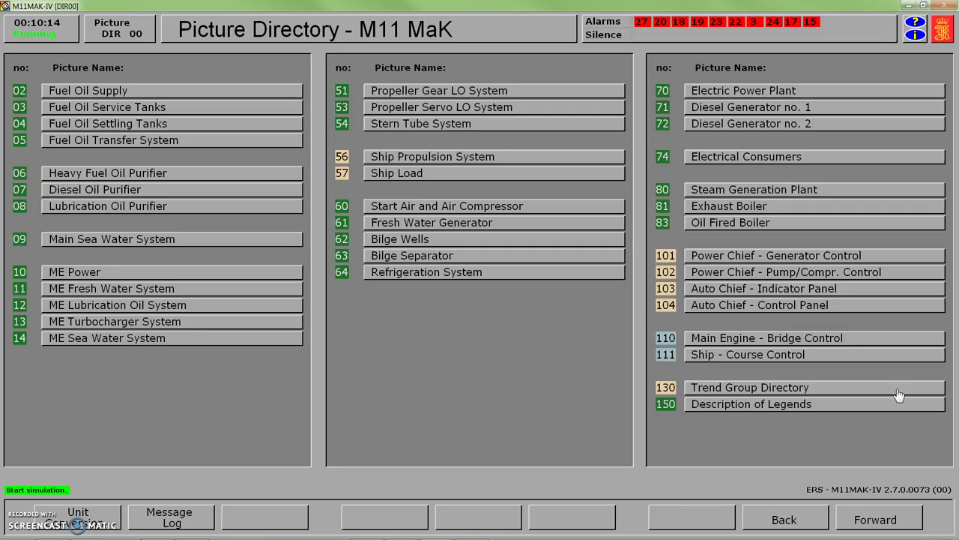
{"action": "left_click", "coordinate": [596, 209]}
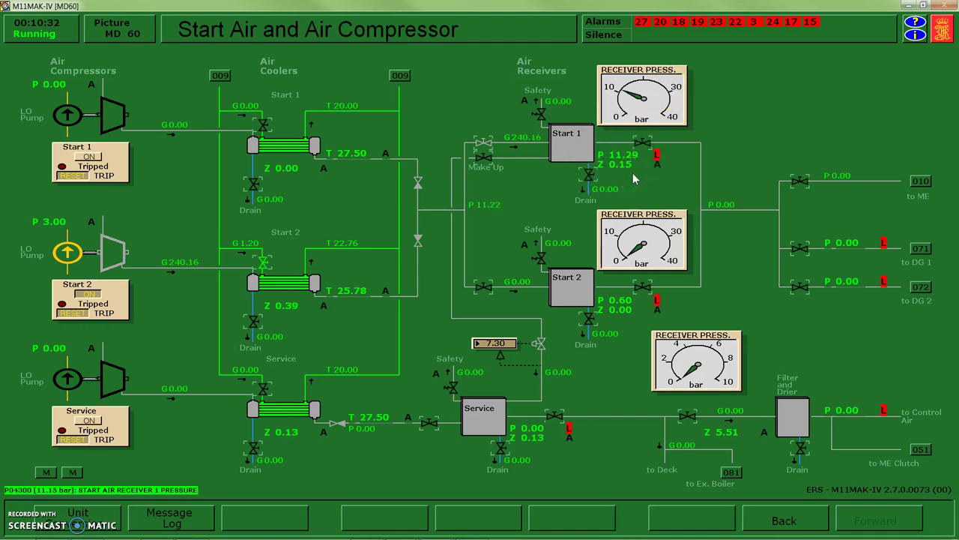
{"action": "left_click", "coordinate": [697, 197]}
{"action": "left_click", "coordinate": [642, 143]}
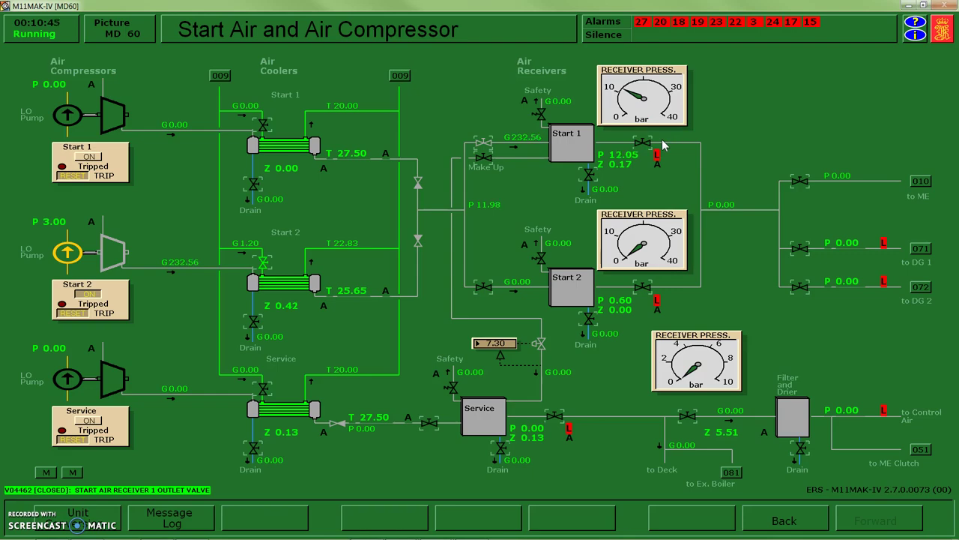
{"action": "right_click", "coordinate": [663, 145]}
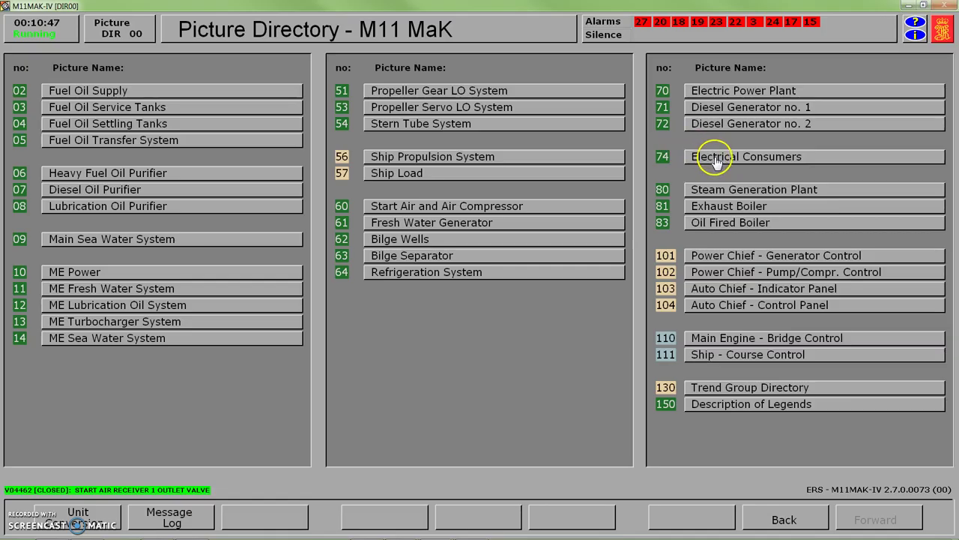
Open the Electric Power Plant page (70) and check DG2's reactive load and voltage readings.
{"action": "left_click", "coordinate": [741, 90]}
{"action": "left_click", "coordinate": [618, 212]}
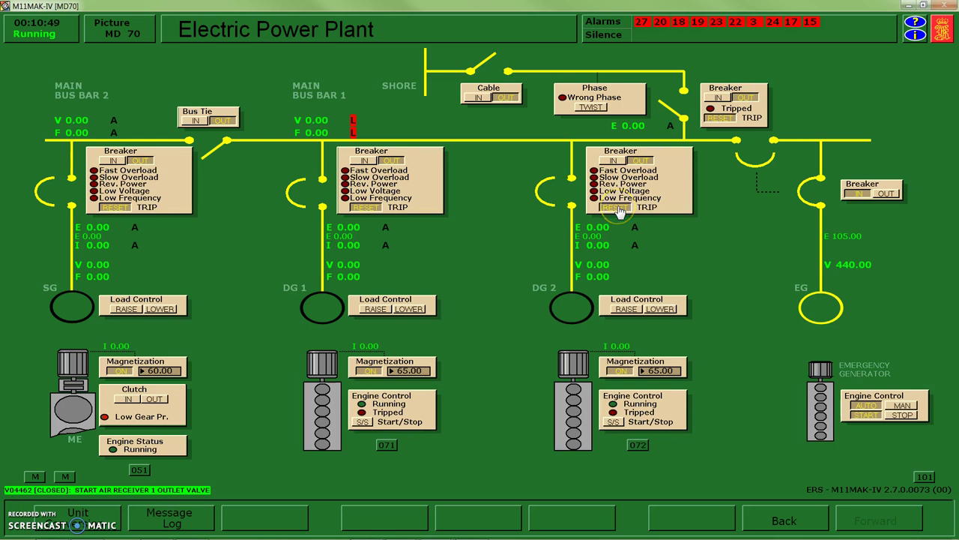
{"action": "mouse_move", "coordinate": [619, 212]}
{"action": "left_mouse_down"}
{"action": "mouse_move", "coordinate": [565, 272]}
{"action": "mouse_move", "coordinate": [569, 259]}
{"action": "left_mouse_up"}
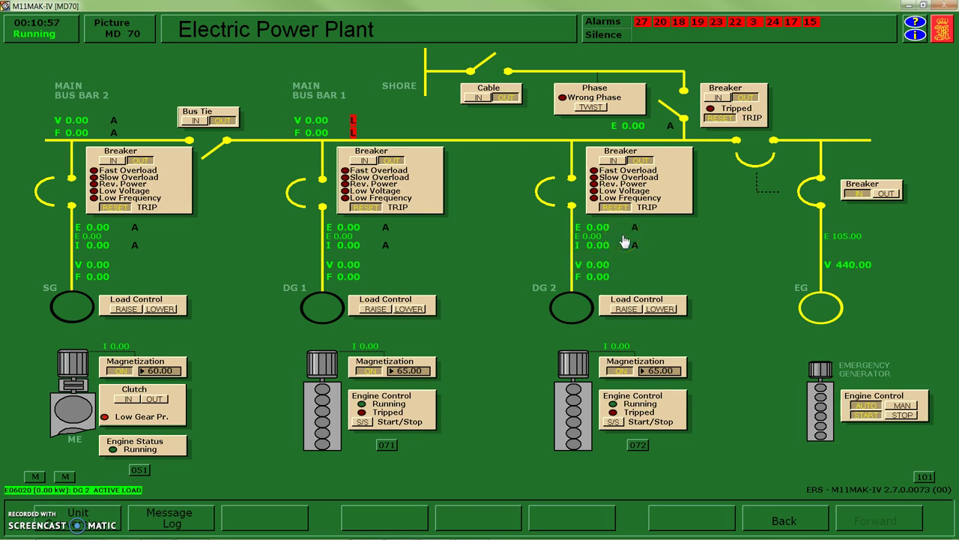
{"action": "left_click_drag", "start_coordinate": [622, 234], "coordinate": [609, 276]}
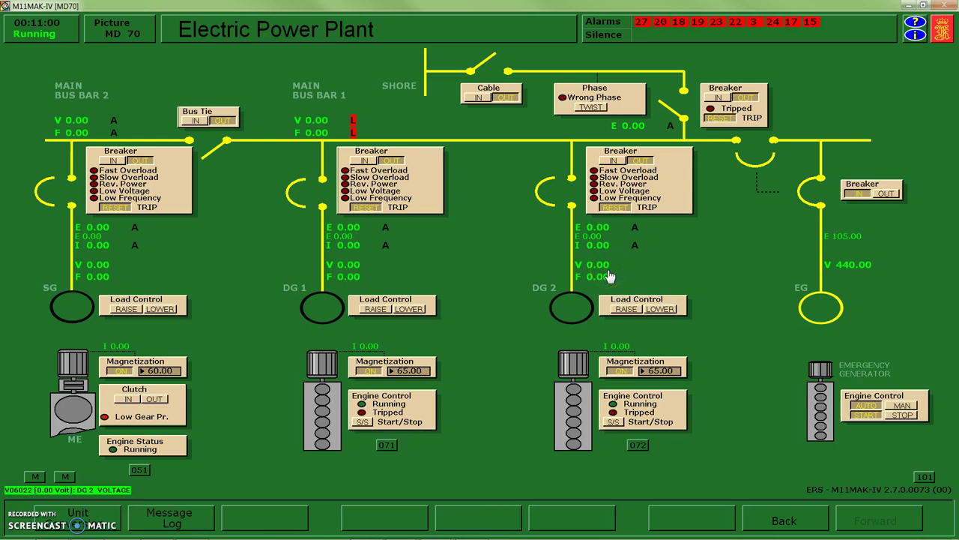
Page down to the Electrical Consumers overview (74).
{"action": "key", "text": "Page_Down"}
{"action": "key", "text": "Page_Down"}
{"action": "key", "text": "Page_Down"}
{"action": "left_click", "coordinate": [506, 234]}
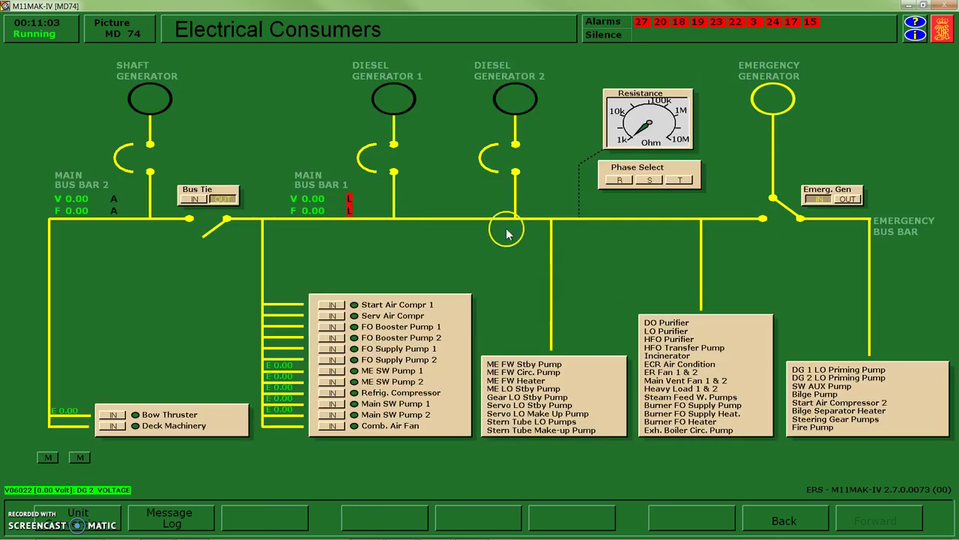
{"action": "mouse_move", "coordinate": [506, 234]}
{"action": "left_mouse_down"}
{"action": "mouse_move", "coordinate": [390, 208]}
{"action": "mouse_move", "coordinate": [388, 219]}
{"action": "left_mouse_up"}
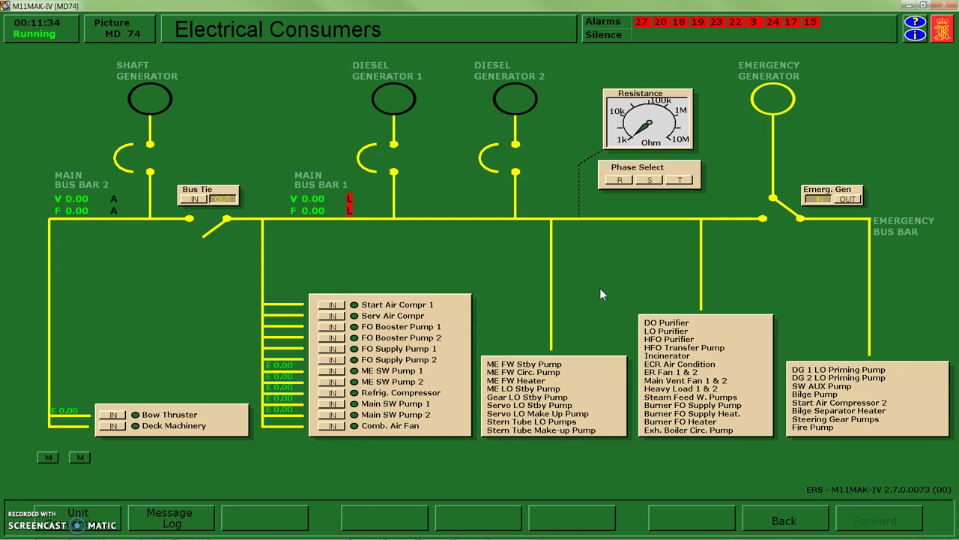
Page up past Diesel Generator no. 2 to the Diesel Generator no. 1 page (MD71).
{"action": "key", "text": "Page_Up"}
{"action": "key", "text": "Page_Up"}
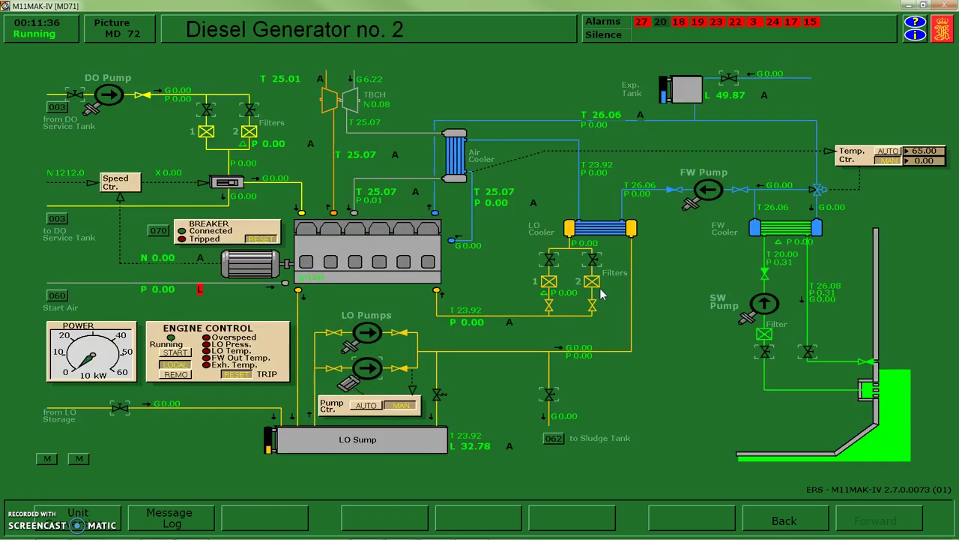
{"action": "key", "text": "Page_Up"}
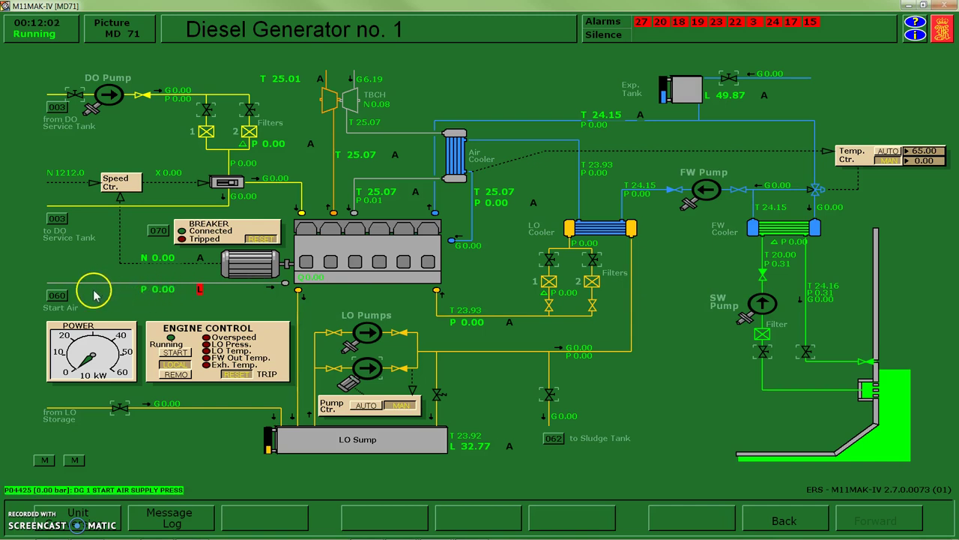
On Start Air page 60, open receiver 1's outlet and the 'to DG 1' valve, then return to 071.
{"action": "left_click", "coordinate": [59, 298]}
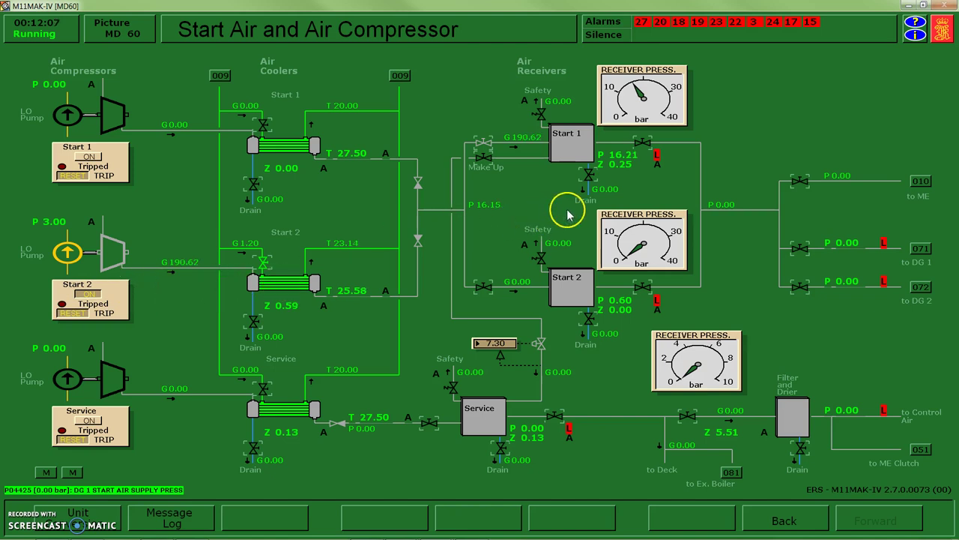
{"action": "left_click", "coordinate": [639, 149]}
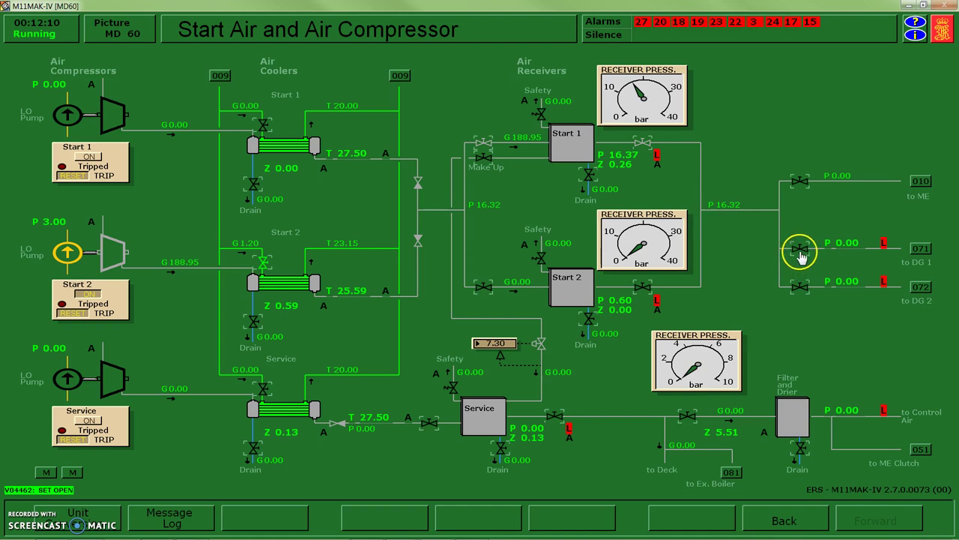
{"action": "left_click", "coordinate": [798, 250]}
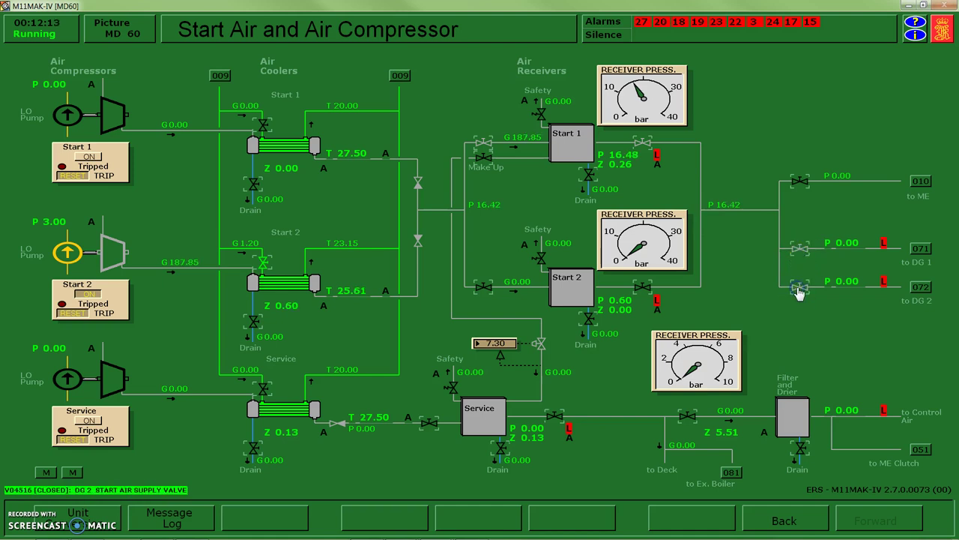
{"action": "left_click", "coordinate": [921, 251]}
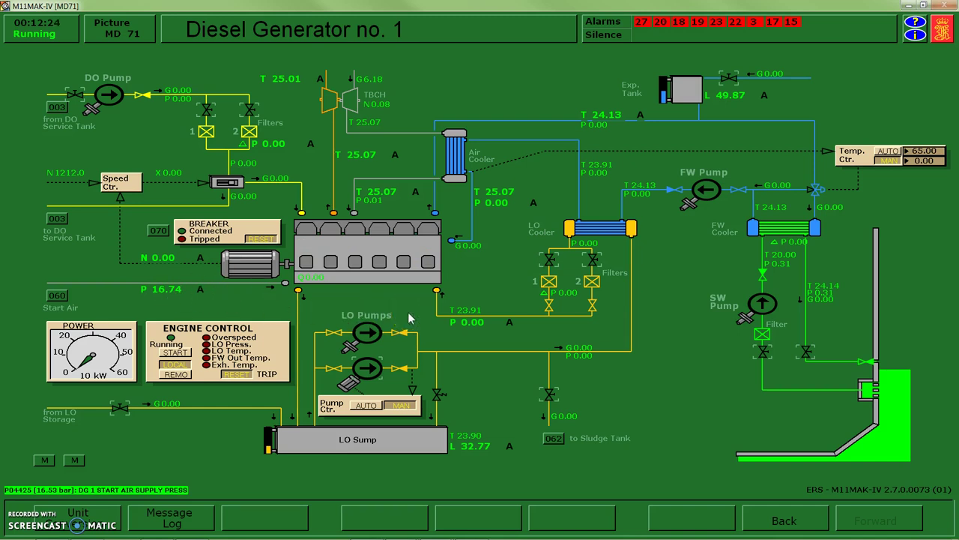
Open the LO make-up valve to refill DG 1's sump and open LO filter 1's inlet valve.
{"action": "left_click", "coordinate": [375, 443]}
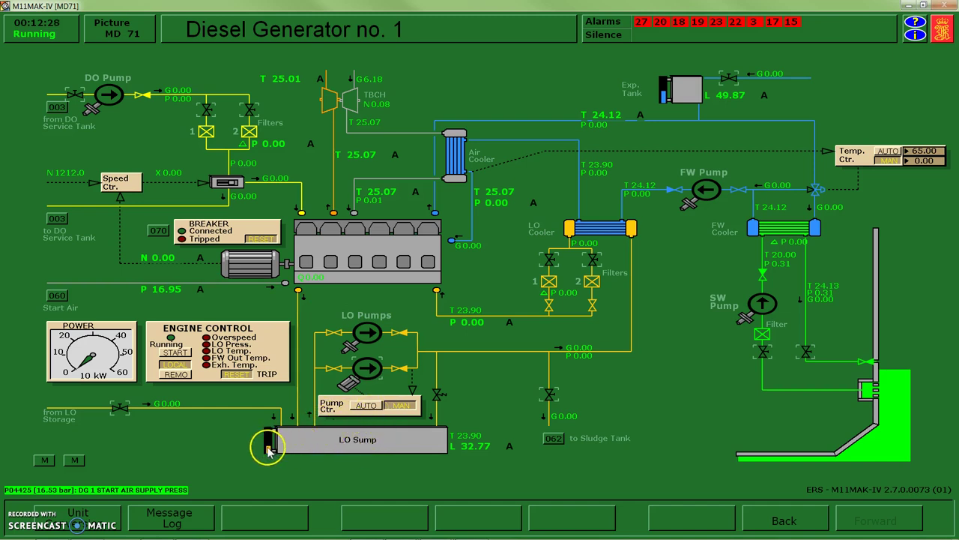
{"action": "left_click", "coordinate": [475, 447]}
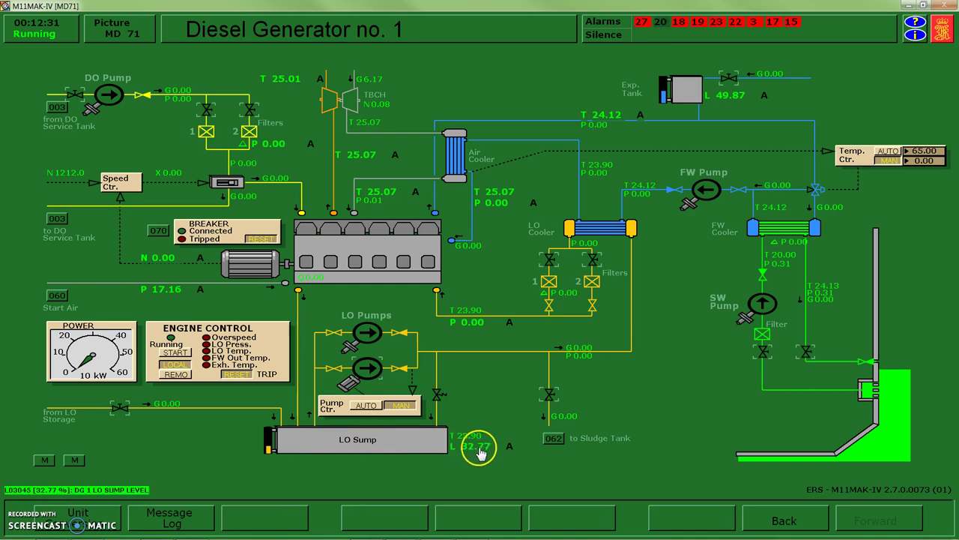
{"action": "left_click", "coordinate": [121, 408]}
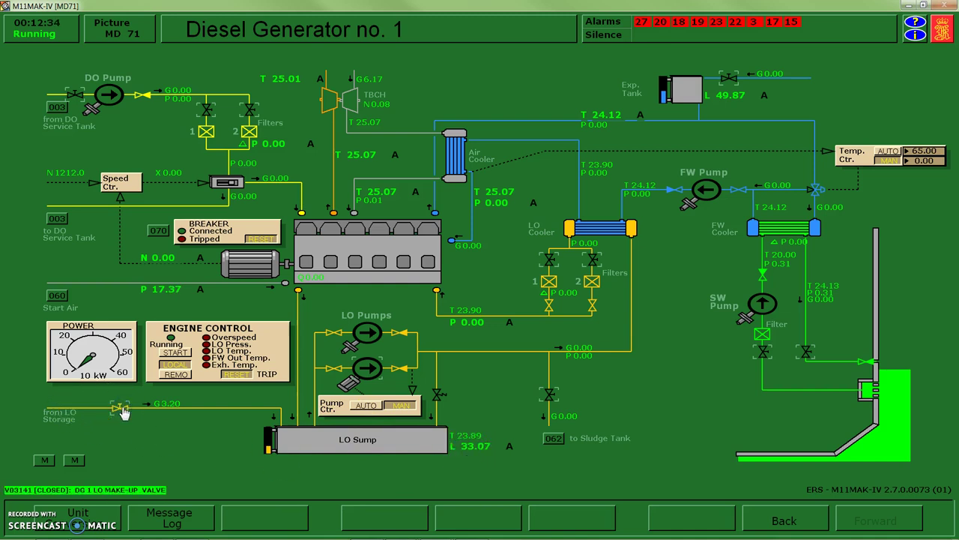
{"action": "left_click_drag", "start_coordinate": [123, 412], "coordinate": [420, 437]}
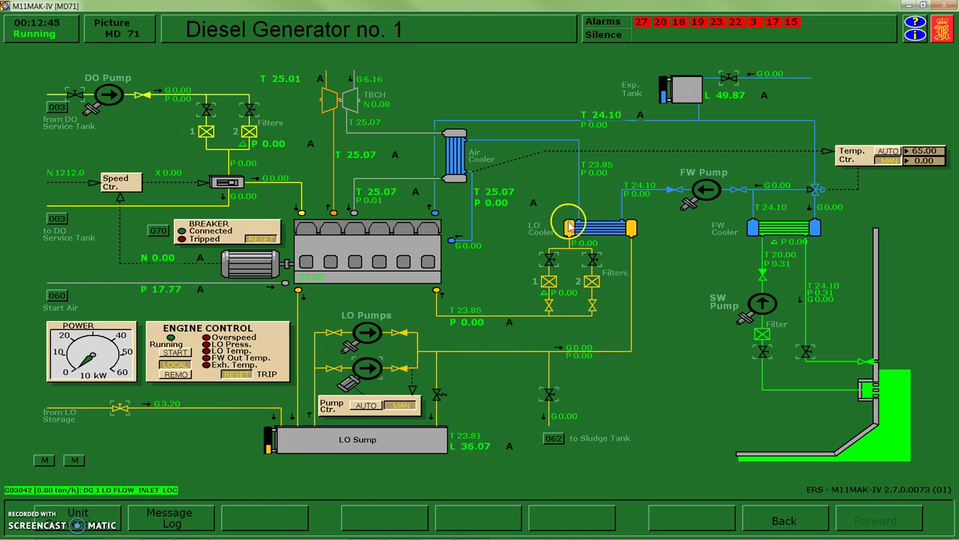
{"action": "left_click", "coordinate": [550, 260]}
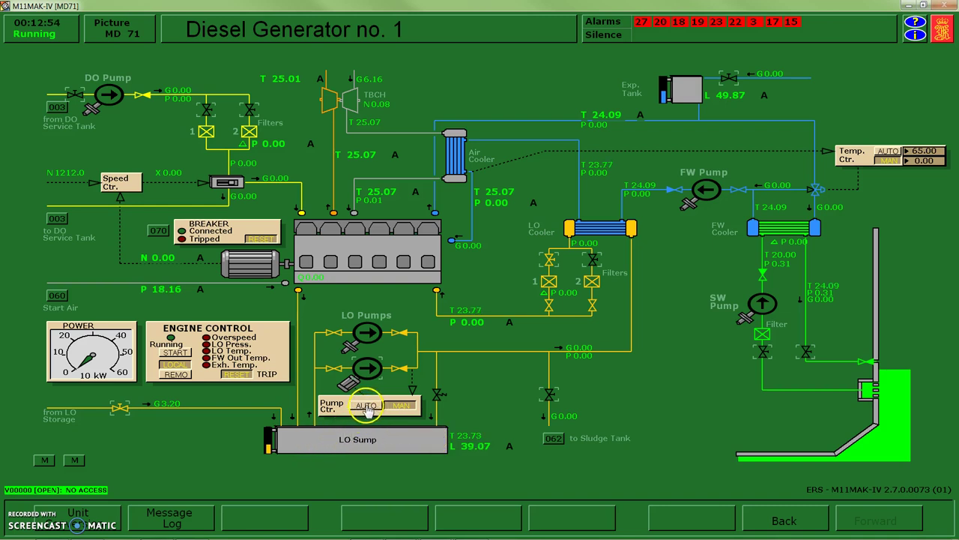
Start DG 1's LO priming pump manually, then close the LO make-up valve after topping up.
{"action": "left_click", "coordinate": [367, 372]}
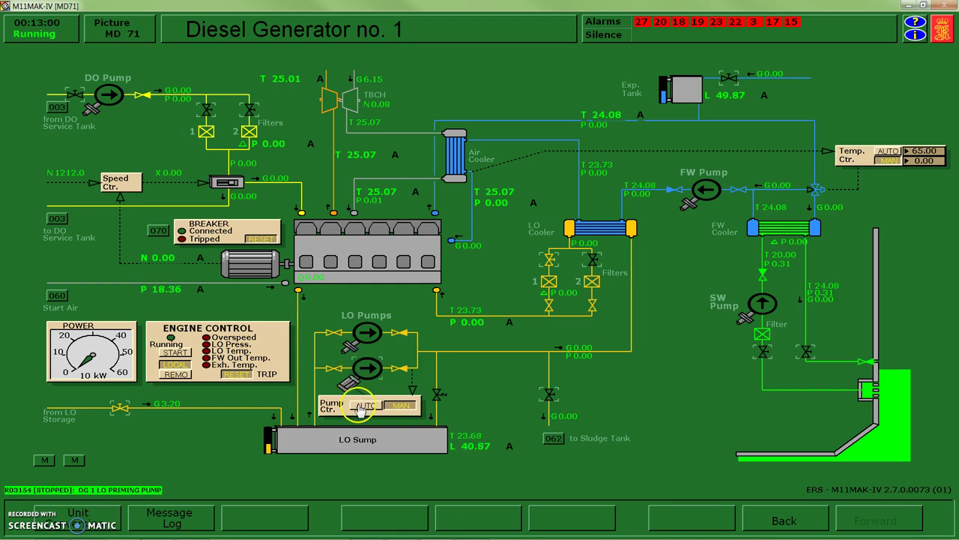
{"action": "left_click", "coordinate": [361, 406]}
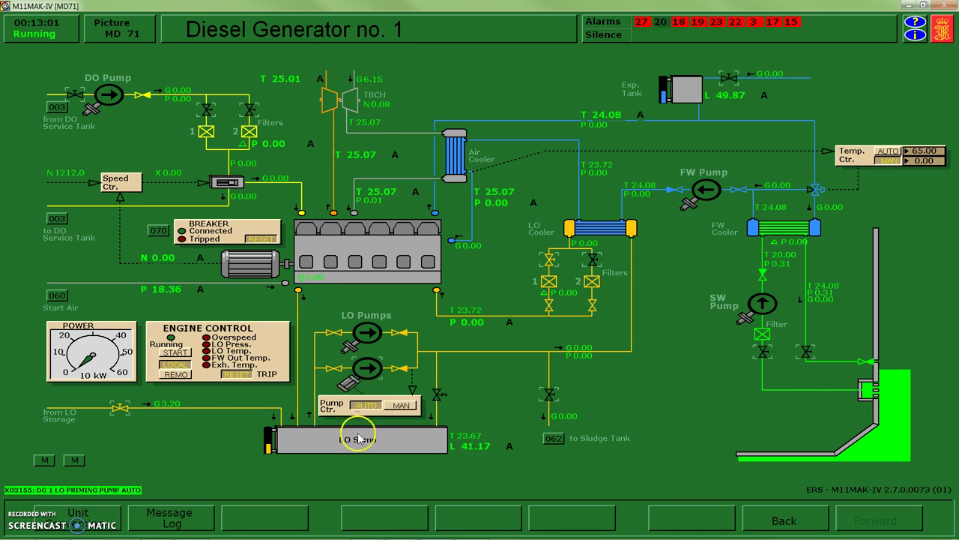
{"action": "left_click", "coordinate": [366, 371]}
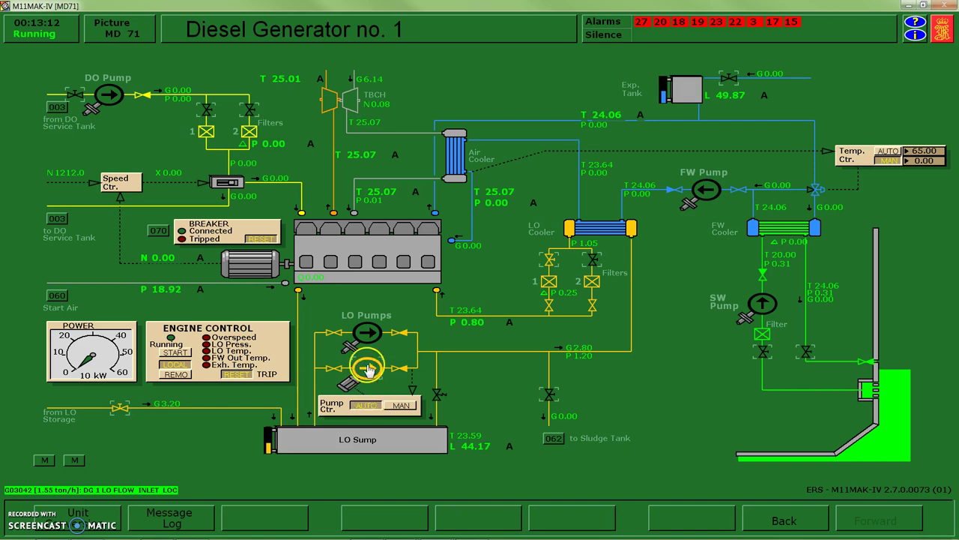
{"action": "left_click", "coordinate": [370, 403]}
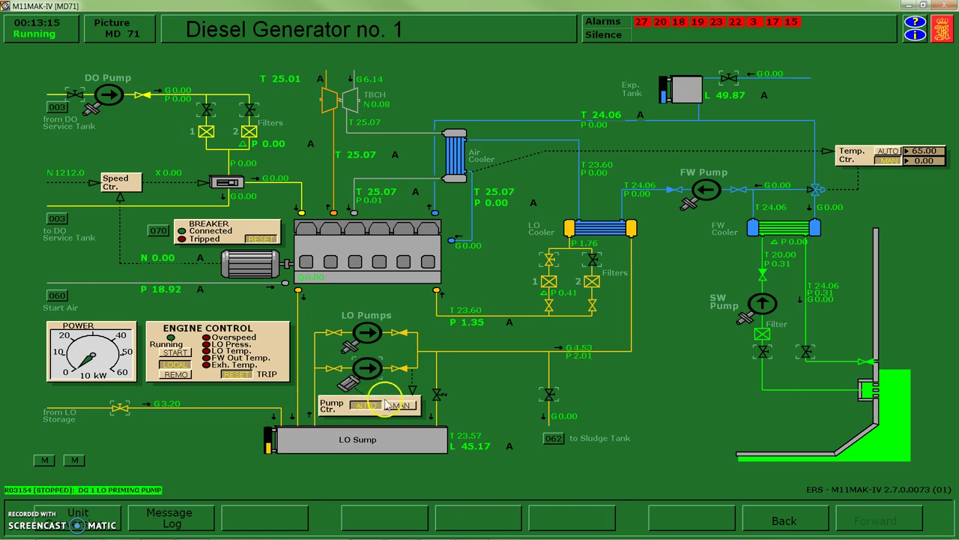
{"action": "left_click", "coordinate": [403, 406]}
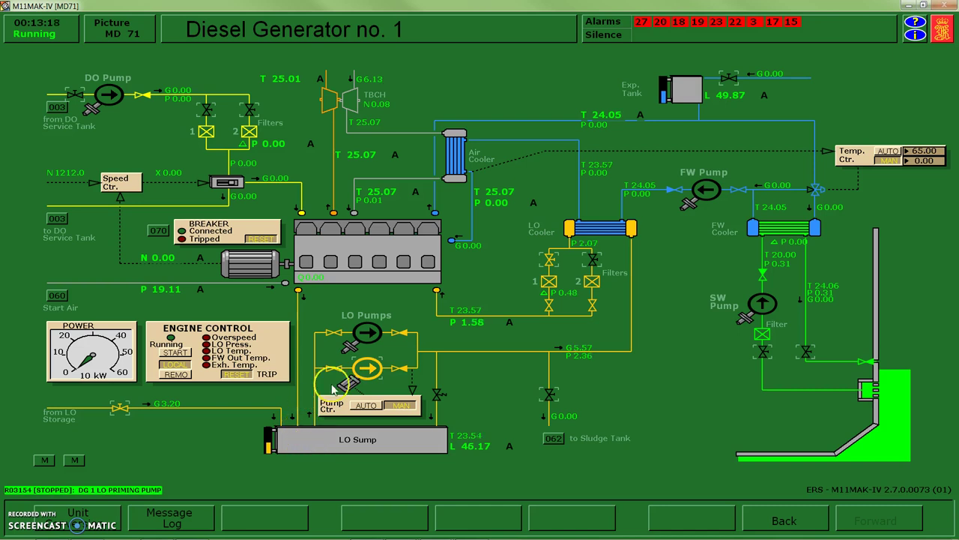
{"action": "left_click", "coordinate": [335, 386]}
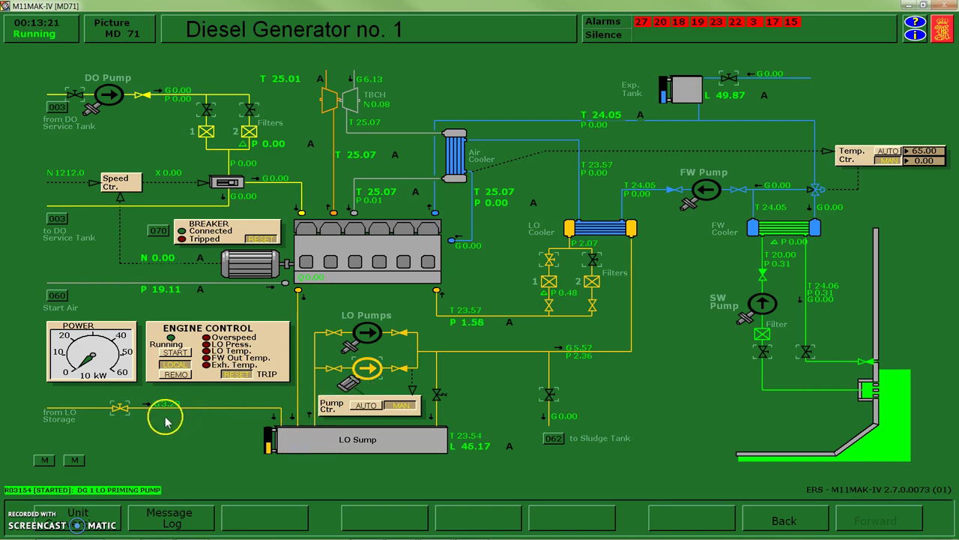
{"action": "left_click", "coordinate": [119, 409]}
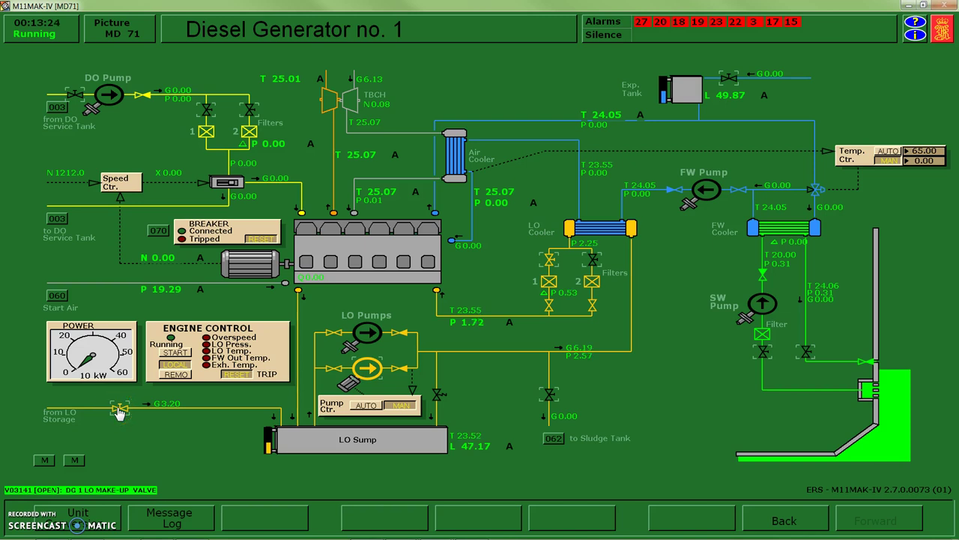
{"action": "left_click", "coordinate": [118, 409]}
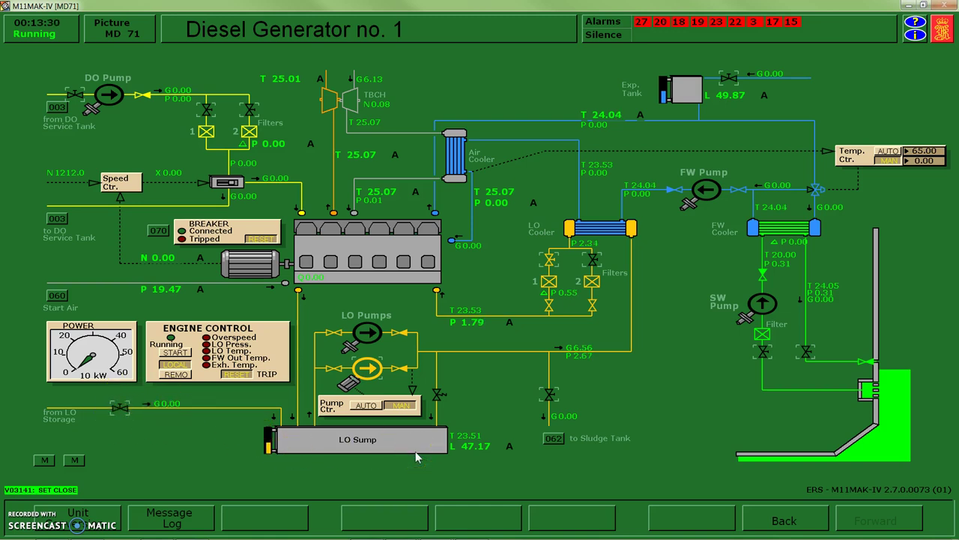
Open DG 1's seawater outlet valve, the DO valve before the pump, and fuel filter 1's feed valve.
{"action": "mouse_move", "coordinate": [307, 436]}
{"action": "left_mouse_down"}
{"action": "mouse_move", "coordinate": [423, 443]}
{"action": "mouse_move", "coordinate": [352, 440]}
{"action": "left_mouse_up"}
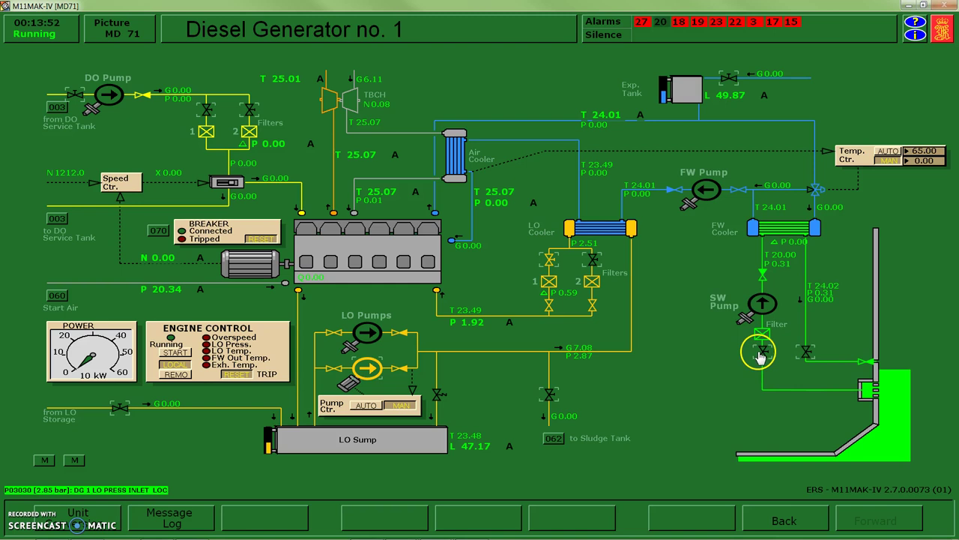
{"action": "left_click", "coordinate": [807, 355]}
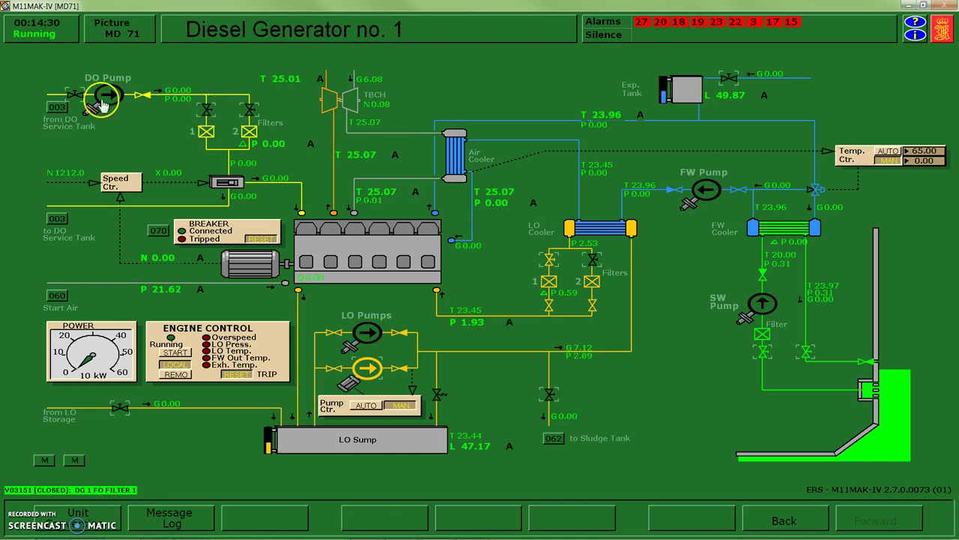
{"action": "left_click", "coordinate": [75, 95]}
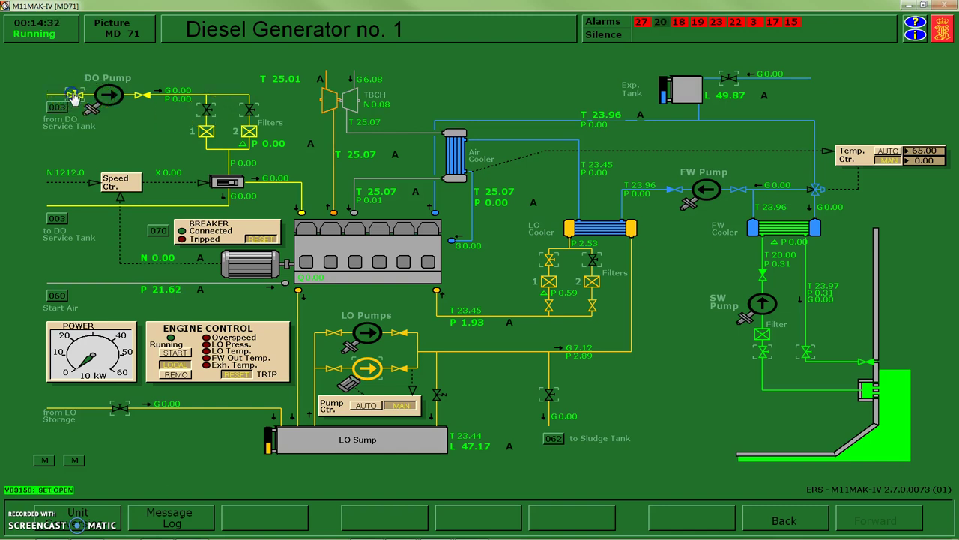
{"action": "left_click", "coordinate": [206, 111]}
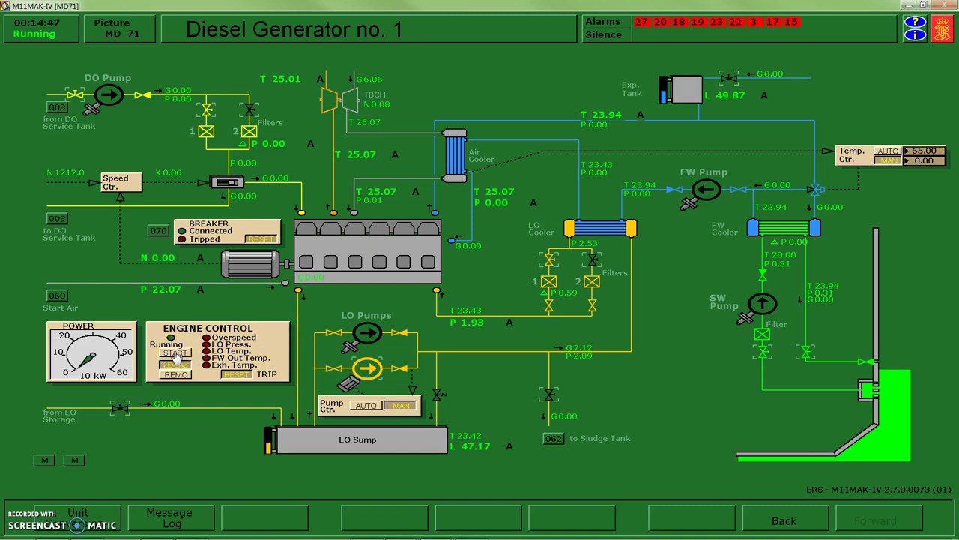
{"action": "left_click", "coordinate": [176, 352]}
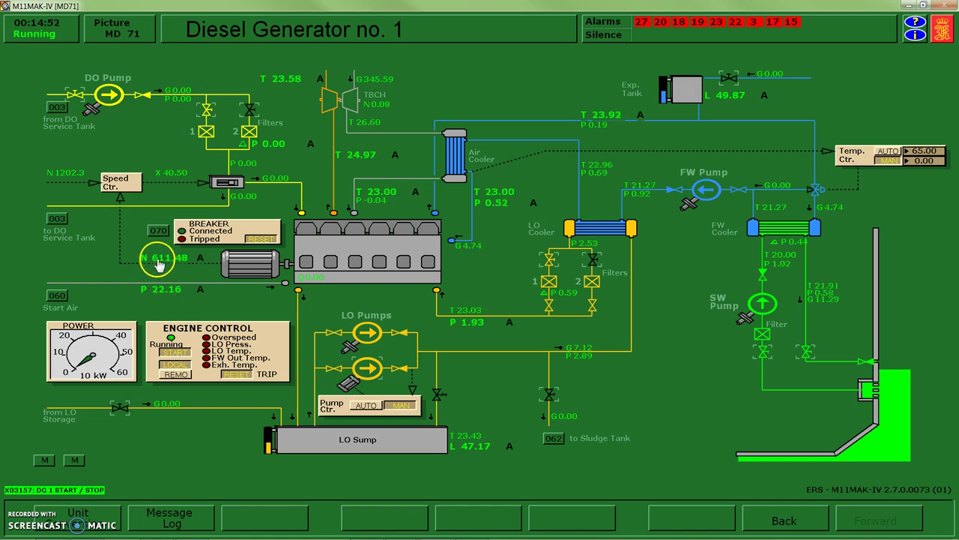
{"action": "left_click", "coordinate": [160, 263]}
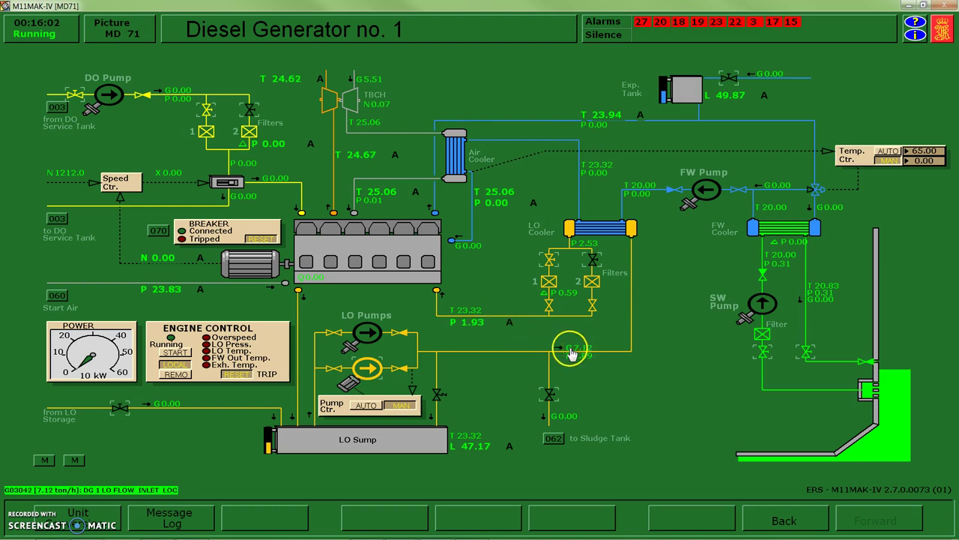
{"action": "left_click", "coordinate": [175, 352]}
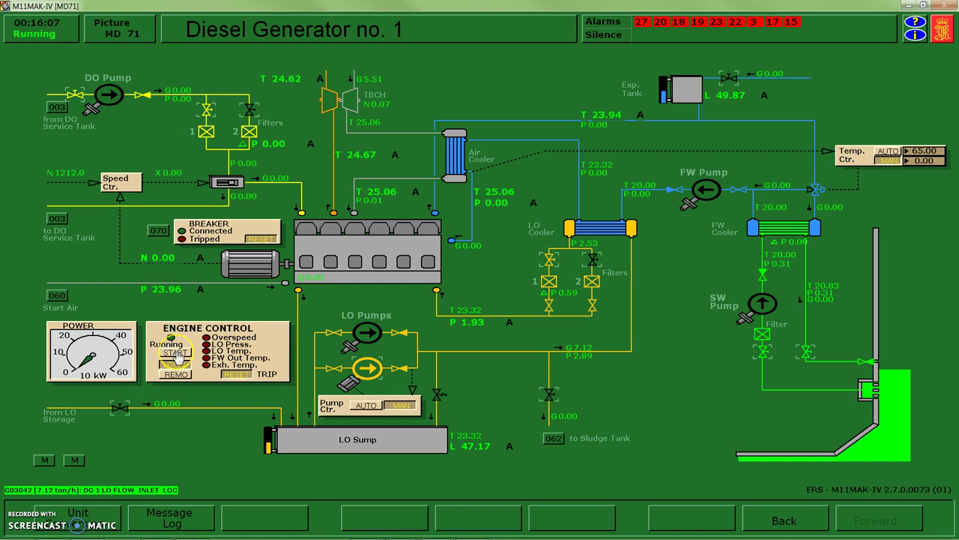
{"action": "left_click", "coordinate": [177, 354]}
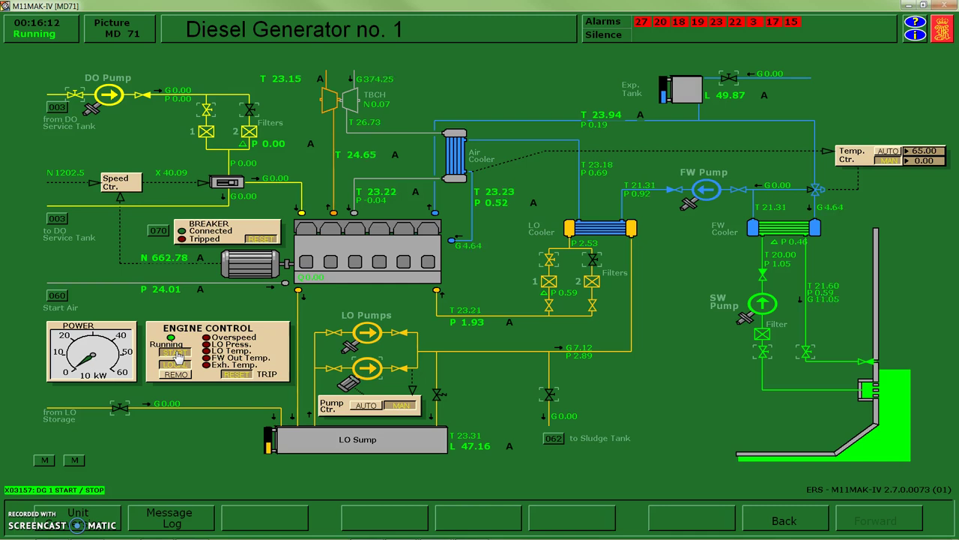
{"action": "left_click", "coordinate": [179, 358]}
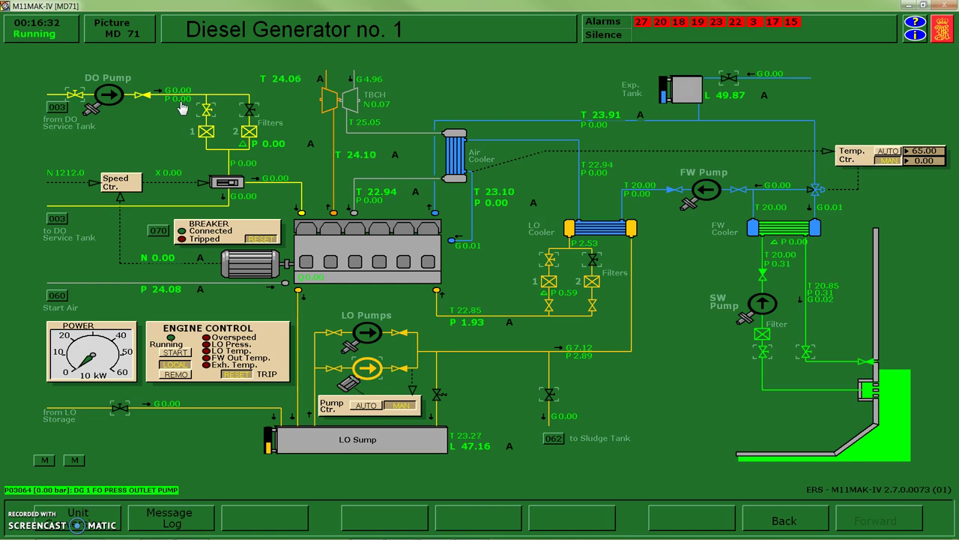
Visit the Fuel Oil Service Tanks page (003) for the DG 1/2 DO supply valve, then return to 071.
{"action": "left_click", "coordinate": [58, 108]}
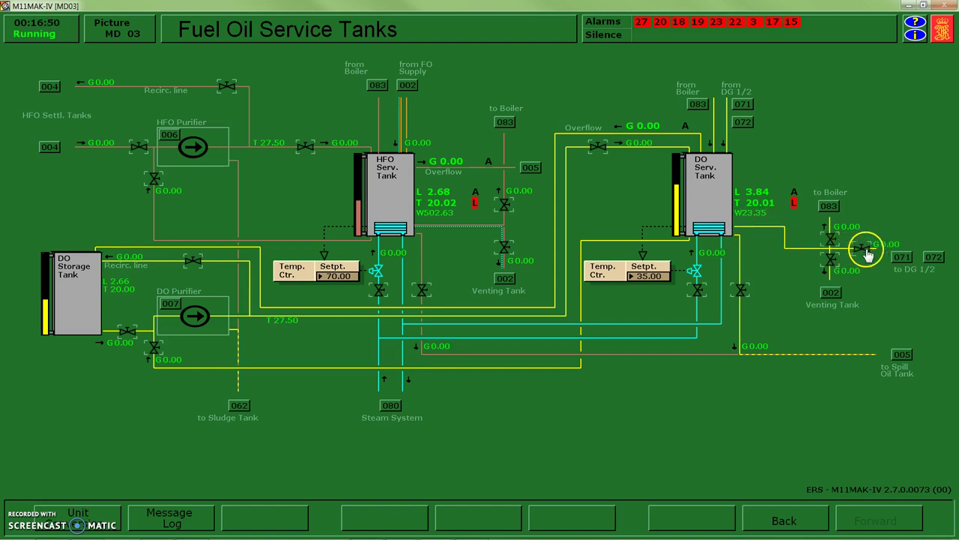
{"action": "left_click", "coordinate": [903, 258]}
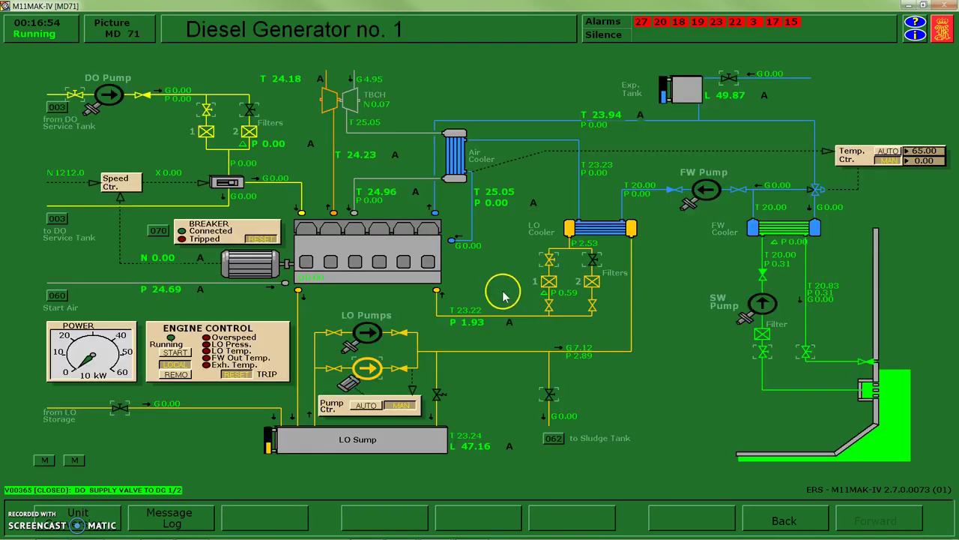
Start diesel generator 1 with ENGINE CONTROL START and let it settle near 1207 rpm.
{"action": "left_click", "coordinate": [176, 353]}
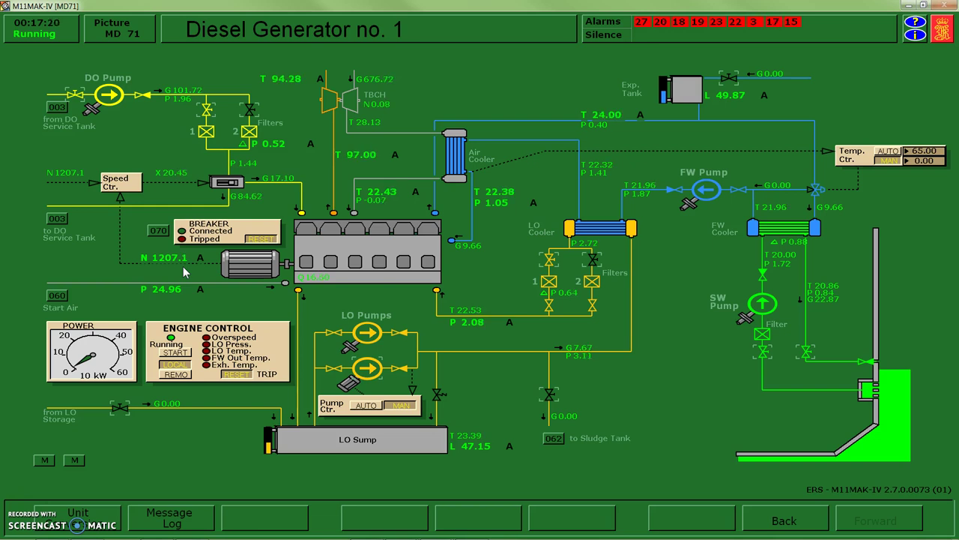
{"action": "left_click", "coordinate": [235, 304]}
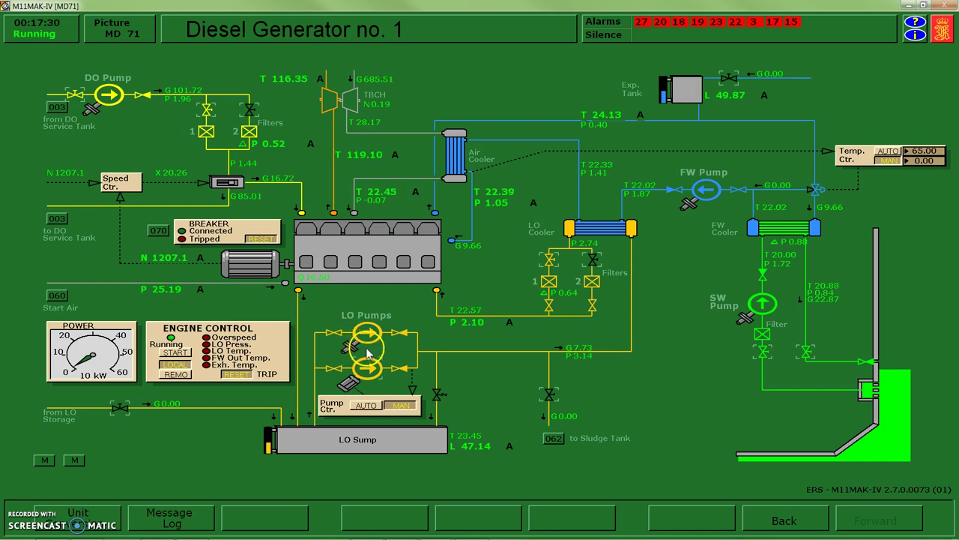
Set DG 1's LO pump control to AUTO.
{"action": "left_click", "coordinate": [365, 406]}
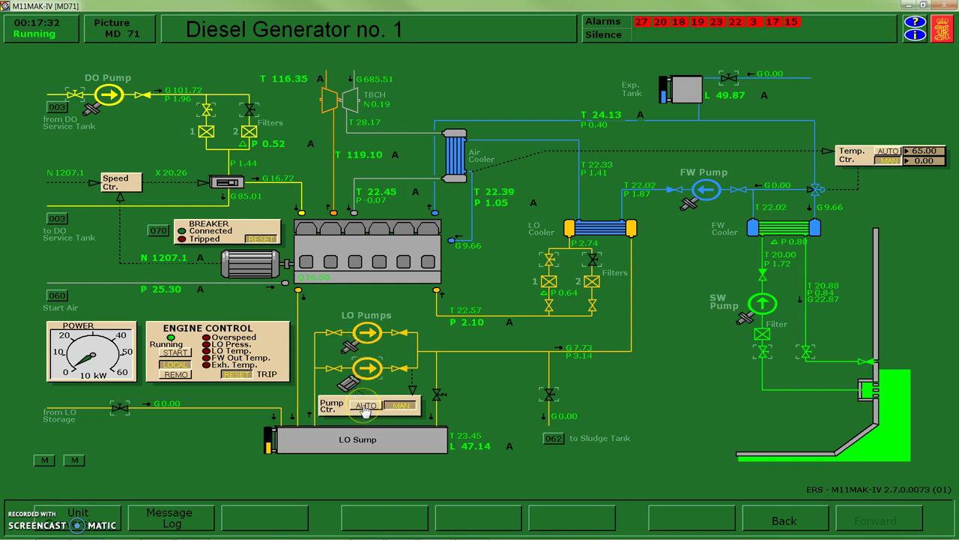
{"action": "left_click", "coordinate": [366, 405]}
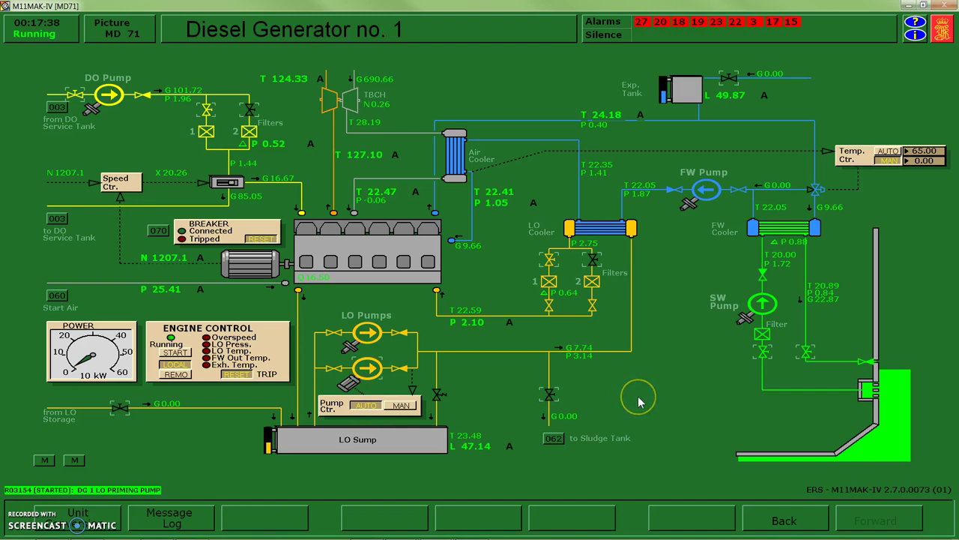
{"action": "left_click", "coordinate": [666, 396]}
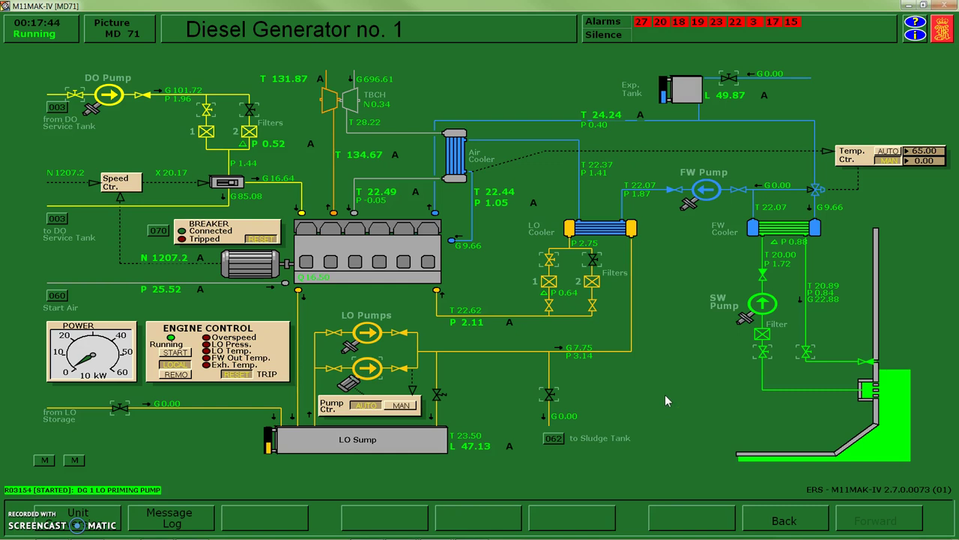
{"action": "left_click_drag", "start_coordinate": [676, 336], "coordinate": [688, 322]}
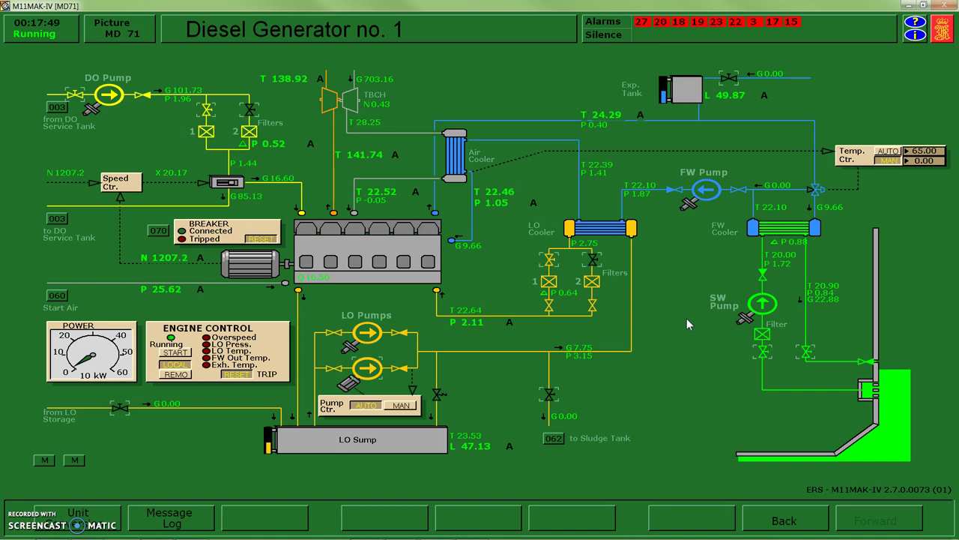
{"action": "left_click_drag", "start_coordinate": [651, 347], "coordinate": [701, 396]}
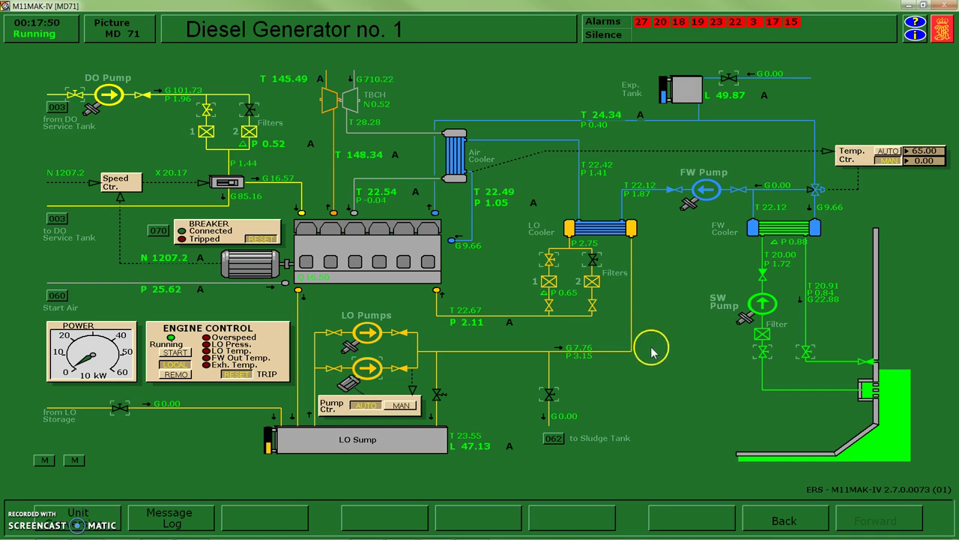
Switch the freshwater temperature controller near the FW cooler to automatic at setpoint 65.
{"action": "left_click", "coordinate": [448, 403]}
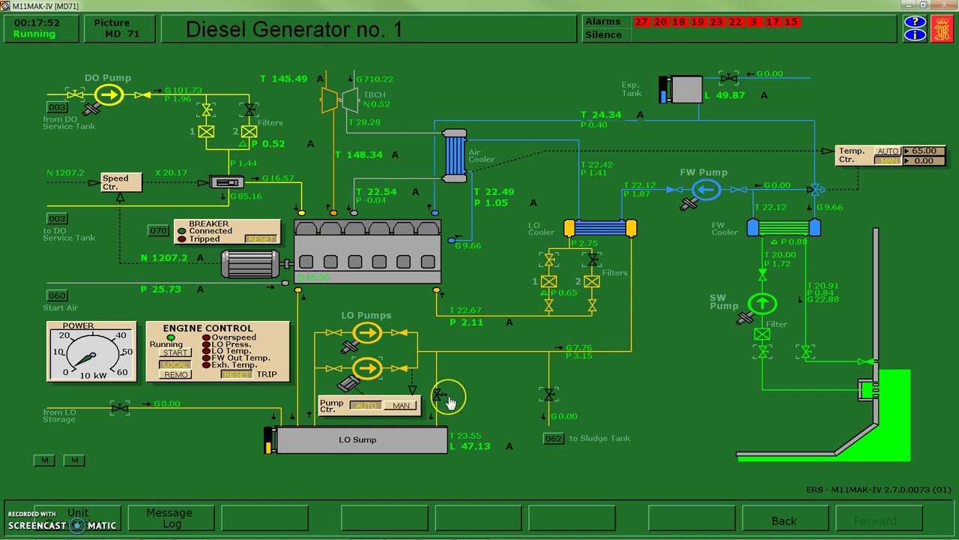
{"action": "left_click_drag", "start_coordinate": [447, 398], "coordinate": [481, 401]}
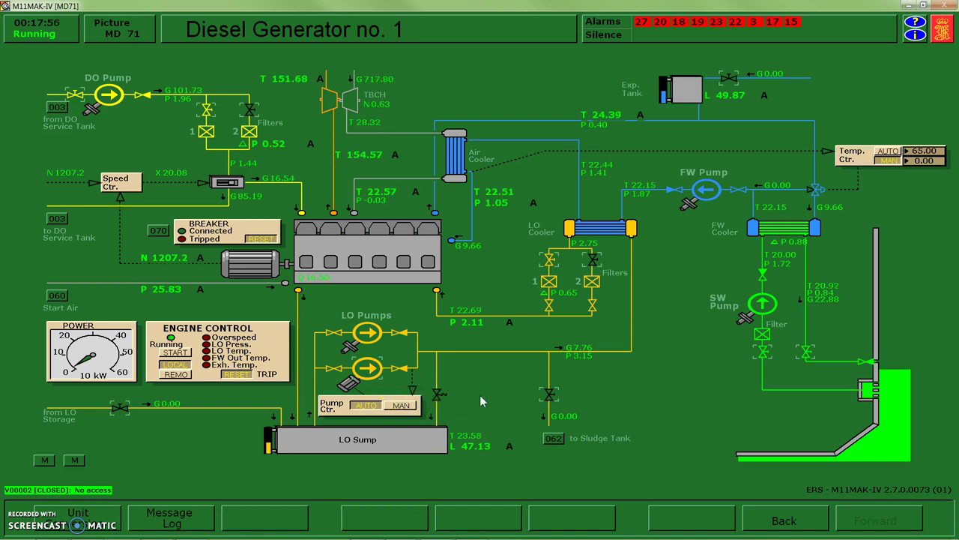
{"action": "left_click_drag", "start_coordinate": [482, 401], "coordinate": [858, 218]}
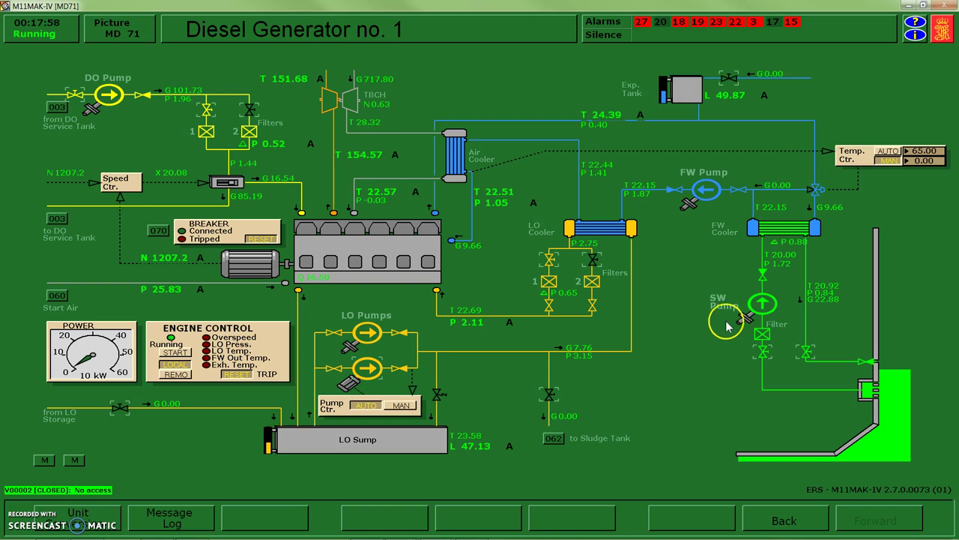
{"action": "left_click", "coordinate": [892, 151]}
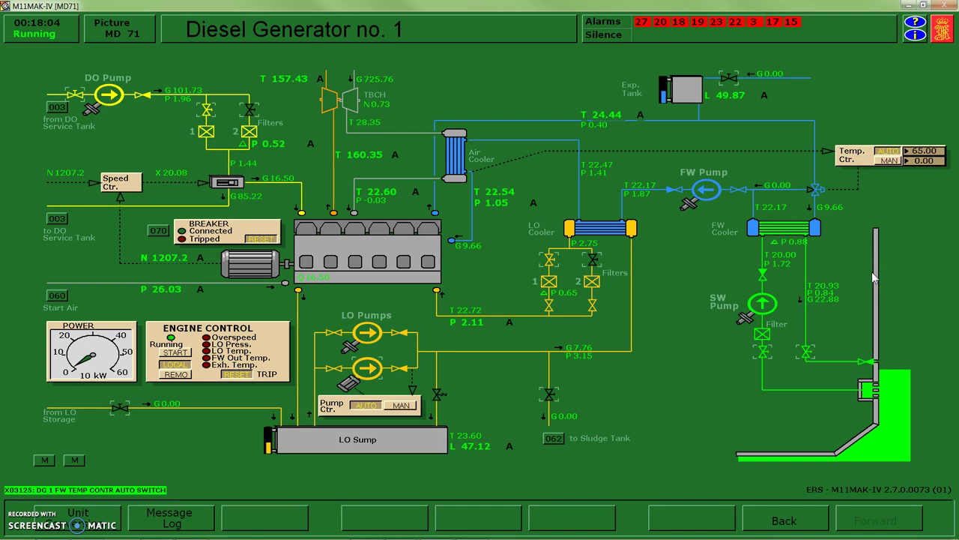
{"action": "left_click", "coordinate": [849, 285]}
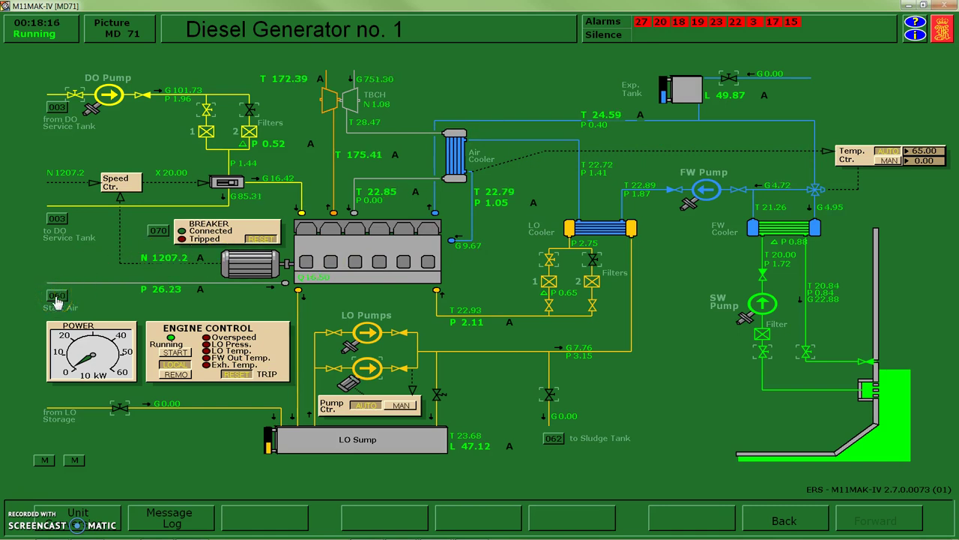
Stop start-air compressor 2 with receiver 1 near 26.9 bar, then return to DG 1 page 071.
{"action": "left_click", "coordinate": [57, 297]}
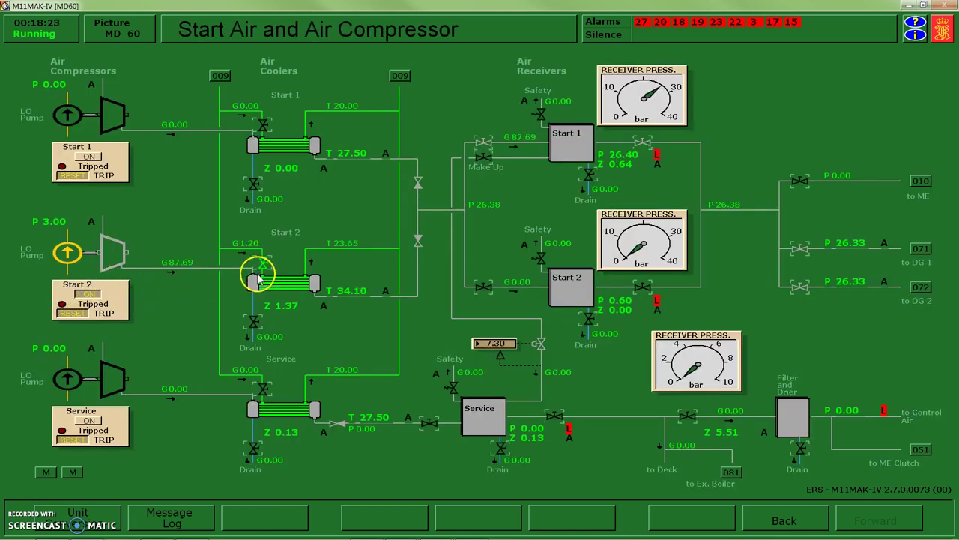
{"action": "left_click", "coordinate": [367, 295]}
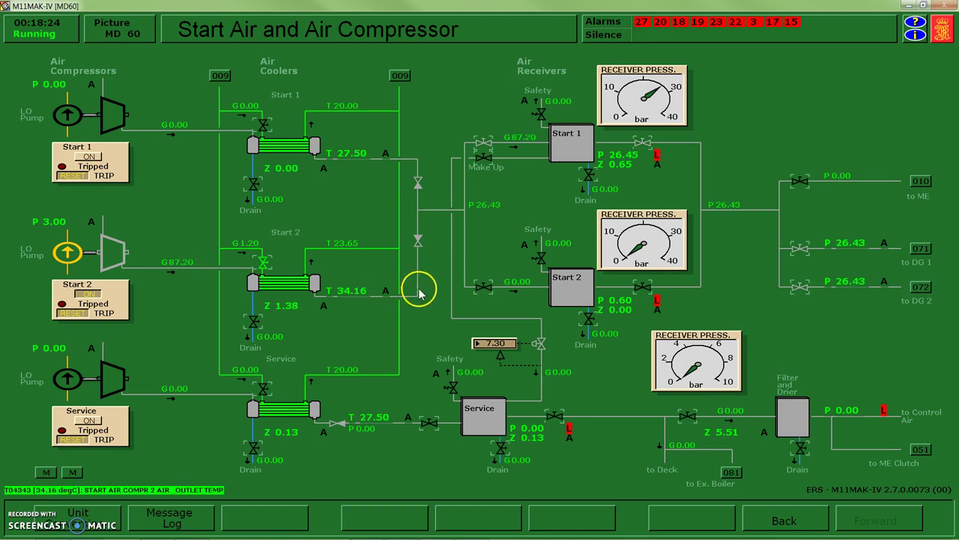
{"action": "left_click", "coordinate": [654, 157]}
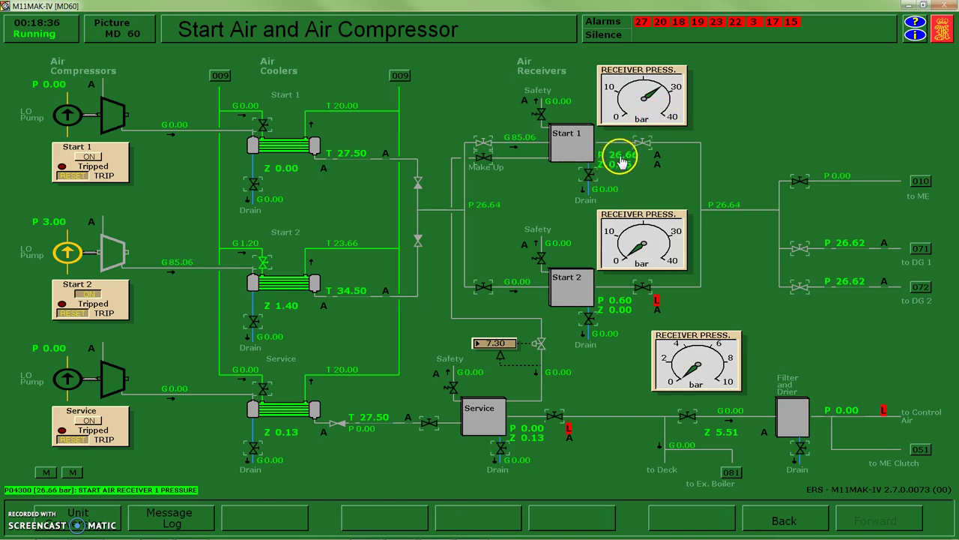
{"action": "left_click", "coordinate": [85, 296]}
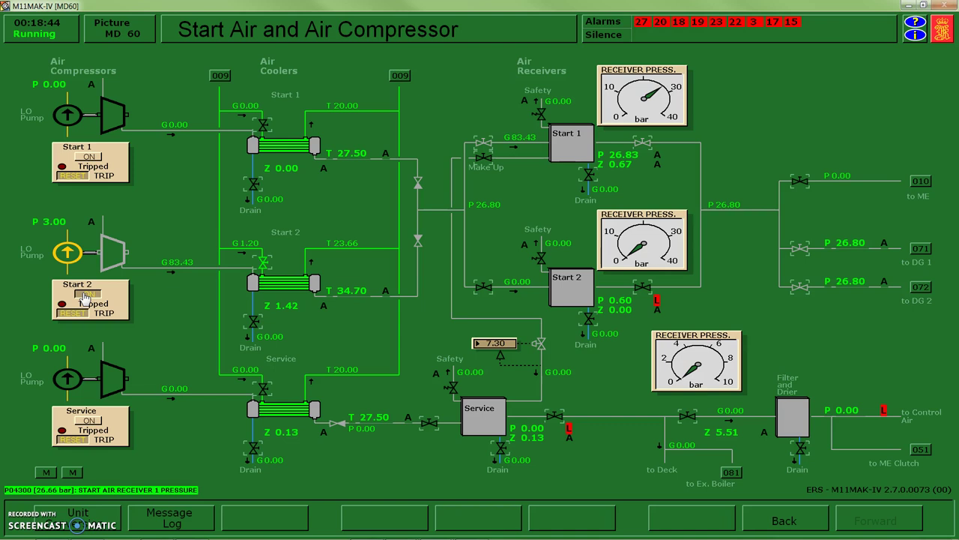
{"action": "left_click", "coordinate": [86, 297]}
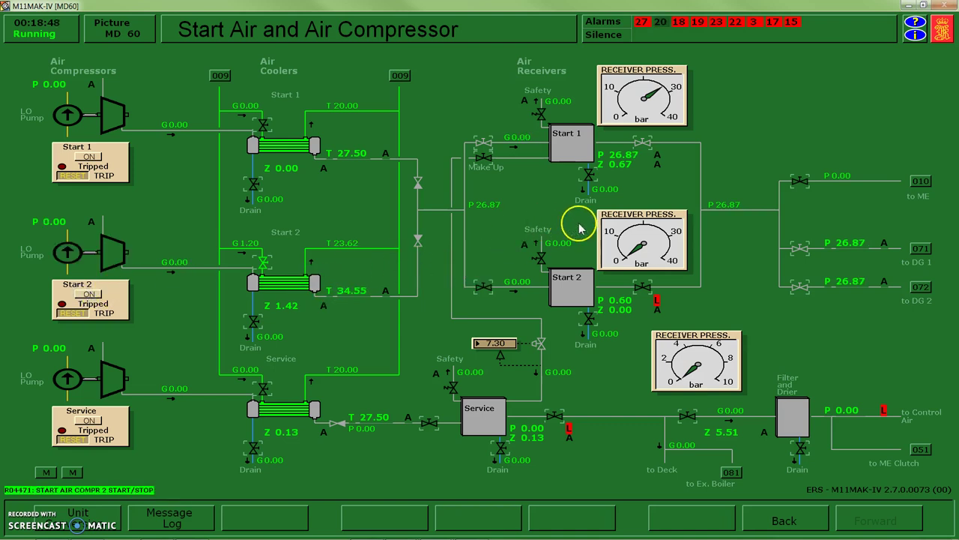
{"action": "left_click", "coordinate": [921, 248]}
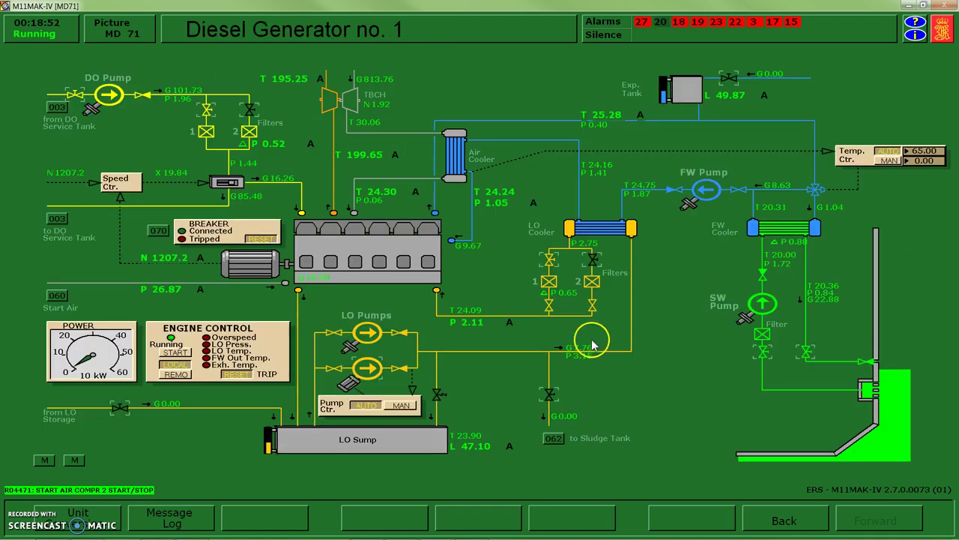
Switch DG1's LO Pump Ctr. to MAN so only the first lube oil pump keeps running.
{"action": "left_click", "coordinate": [406, 408]}
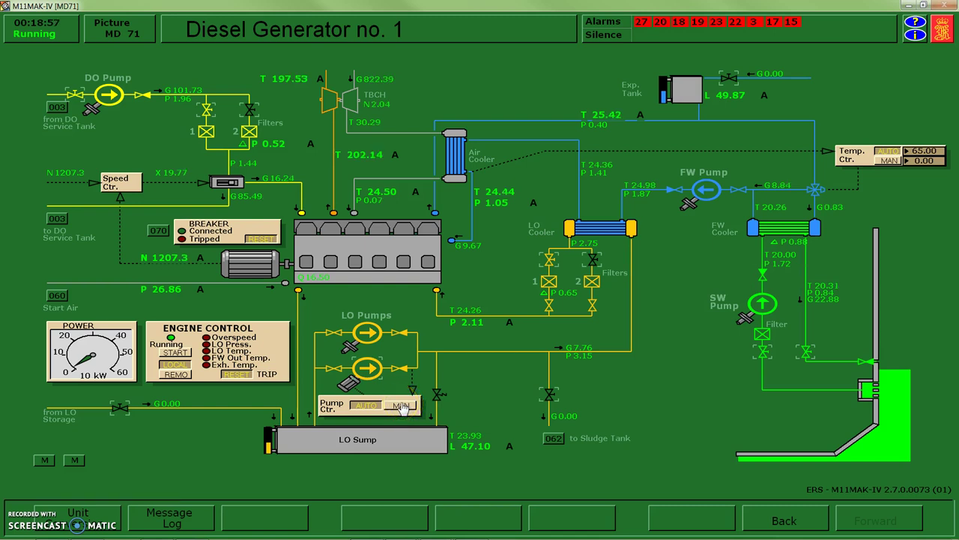
{"action": "mouse_move", "coordinate": [402, 407]}
{"action": "left_mouse_down"}
{"action": "mouse_move", "coordinate": [523, 267]}
{"action": "mouse_move", "coordinate": [519, 204]}
{"action": "left_mouse_up"}
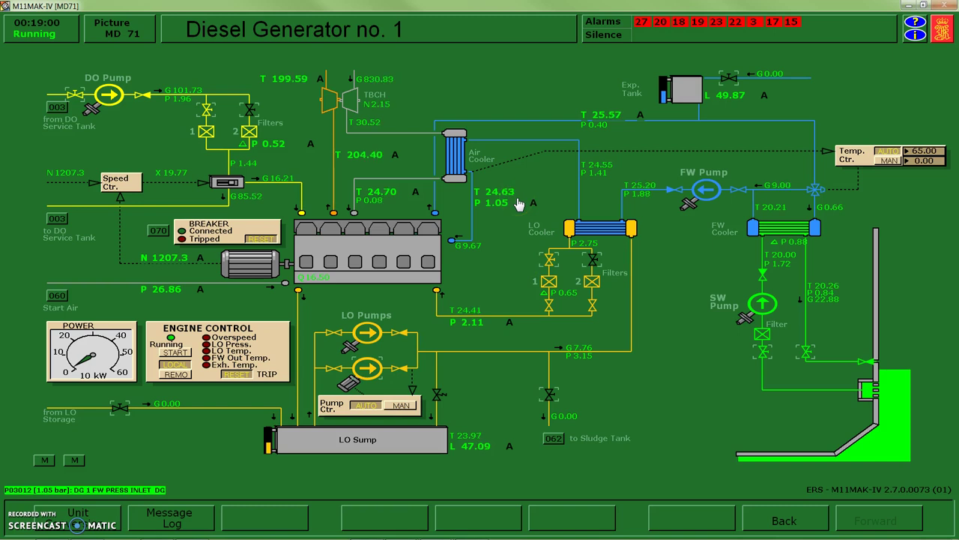
{"action": "left_click_drag", "start_coordinate": [519, 204], "coordinate": [513, 239]}
{"action": "mouse_move", "coordinate": [513, 104]}
{"action": "left_mouse_down"}
{"action": "mouse_move", "coordinate": [105, 457]}
{"action": "mouse_move", "coordinate": [31, 507]}
{"action": "mouse_move", "coordinate": [434, 497]}
{"action": "left_mouse_up"}
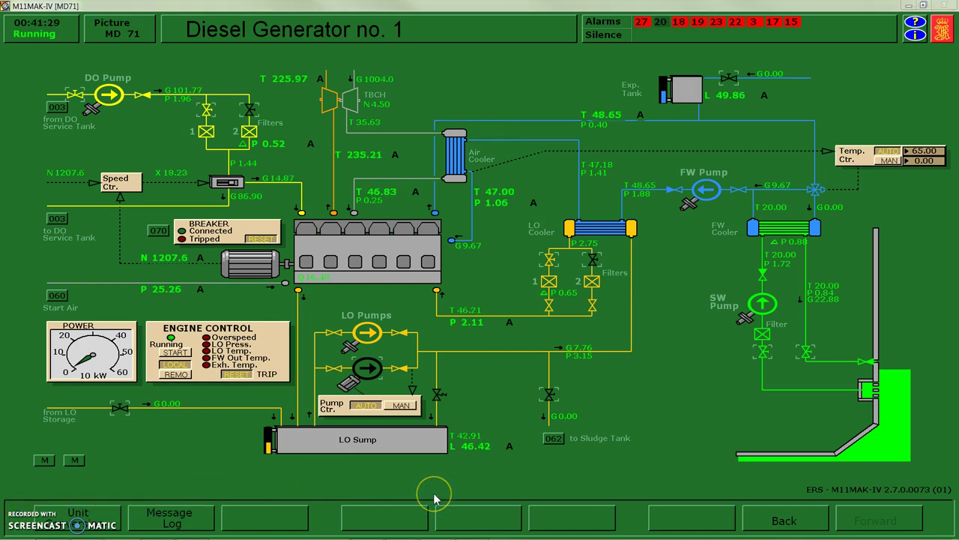
{"action": "mouse_move", "coordinate": [524, 488]}
{"action": "left_mouse_down"}
{"action": "mouse_move", "coordinate": [563, 489]}
{"action": "mouse_move", "coordinate": [639, 386]}
{"action": "mouse_move", "coordinate": [523, 213]}
{"action": "left_mouse_up"}
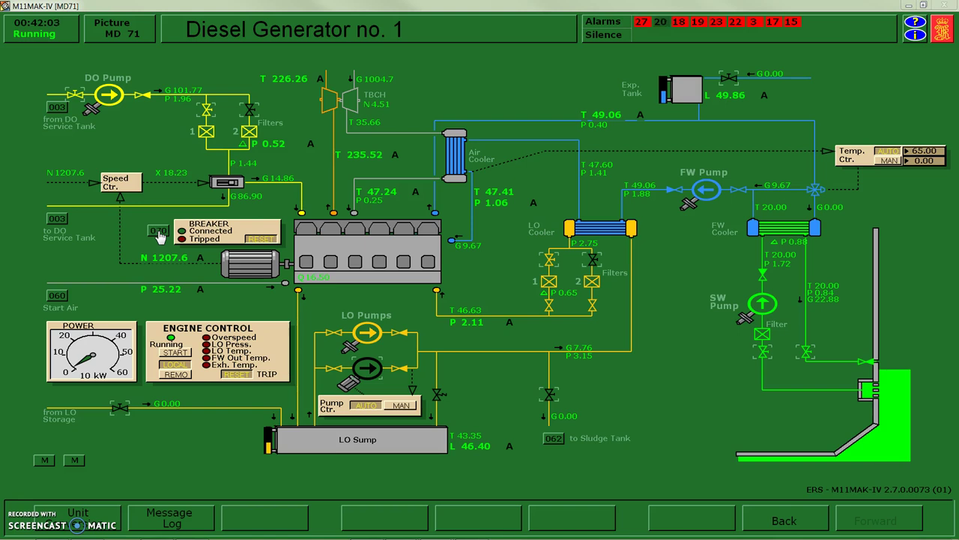
On Electric Power Plant (070), trim DG1 with Load Control RAISE/LOWER to about 60.0 Hz.
{"action": "left_click", "coordinate": [158, 231]}
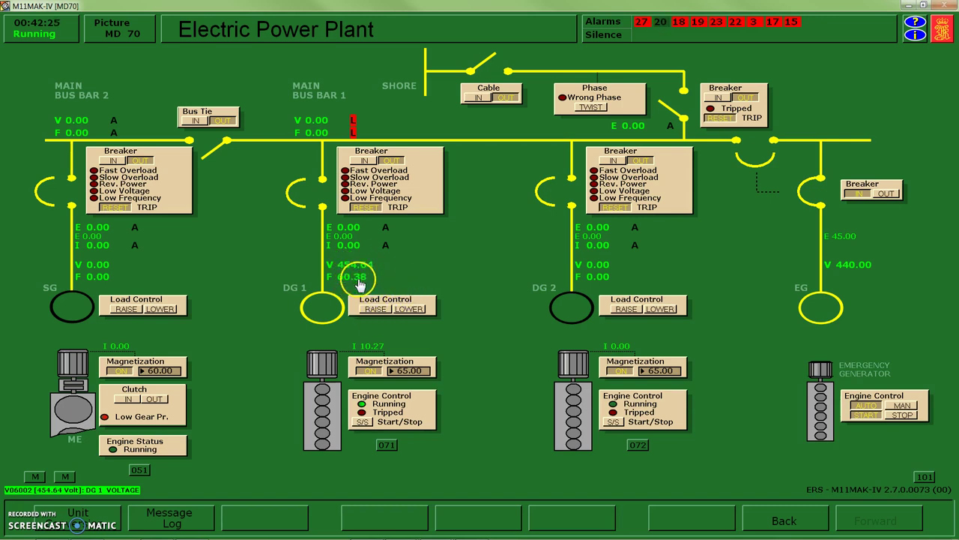
{"action": "left_click", "coordinate": [376, 316]}
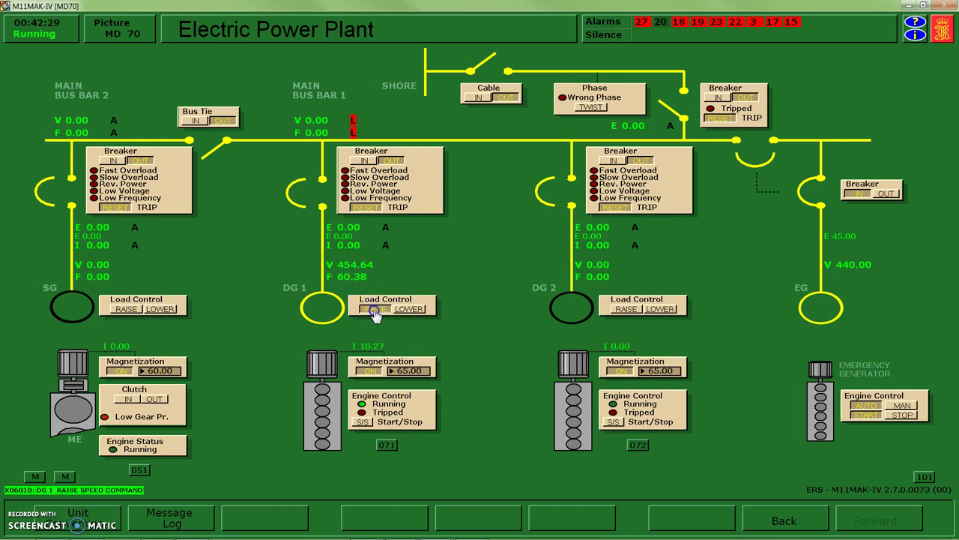
{"action": "left_click", "coordinate": [410, 310]}
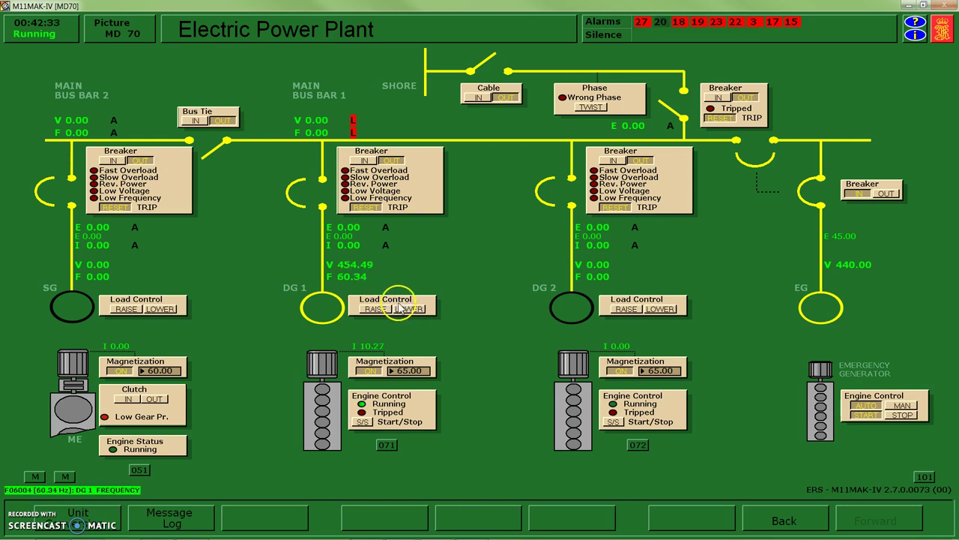
{"action": "left_click", "coordinate": [405, 314]}
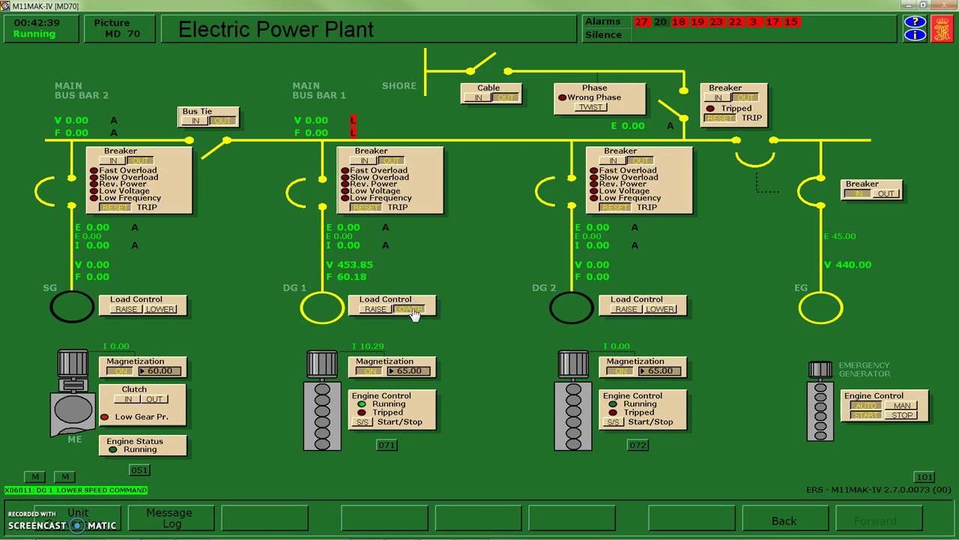
{"action": "left_click", "coordinate": [412, 286]}
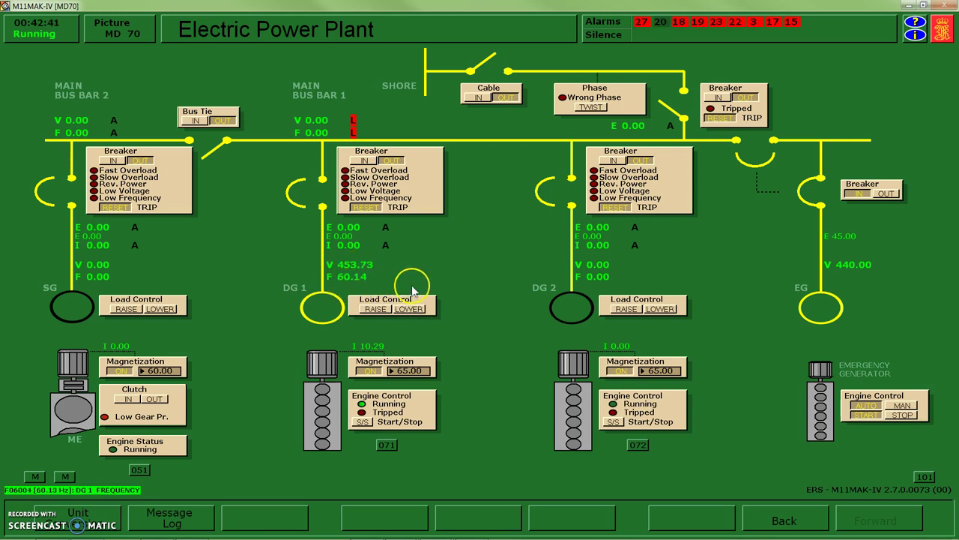
{"action": "left_click", "coordinate": [413, 312]}
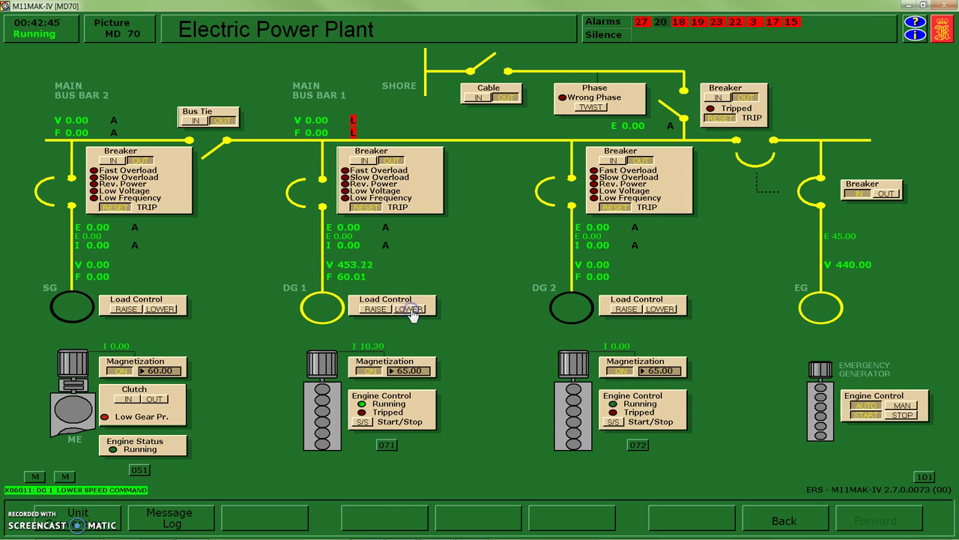
{"action": "left_click", "coordinate": [412, 394]}
{"action": "left_click", "coordinate": [418, 371]}
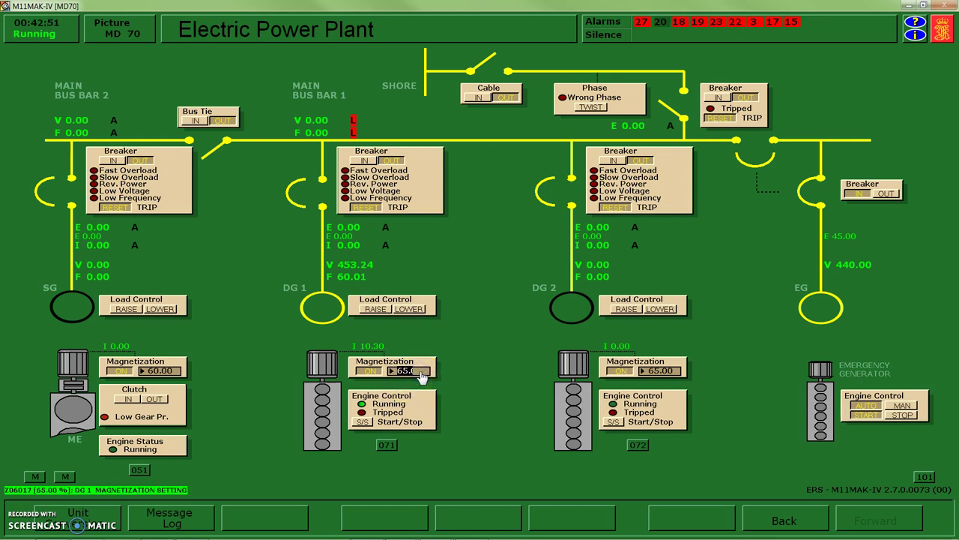
Enter 50 as DG1's magnetization setpoint, bringing it to about 440 V.
{"action": "left_click_drag", "start_coordinate": [423, 379], "coordinate": [429, 370]}
{"action": "left_click", "coordinate": [420, 371]}
{"action": "type", "text": "60"}
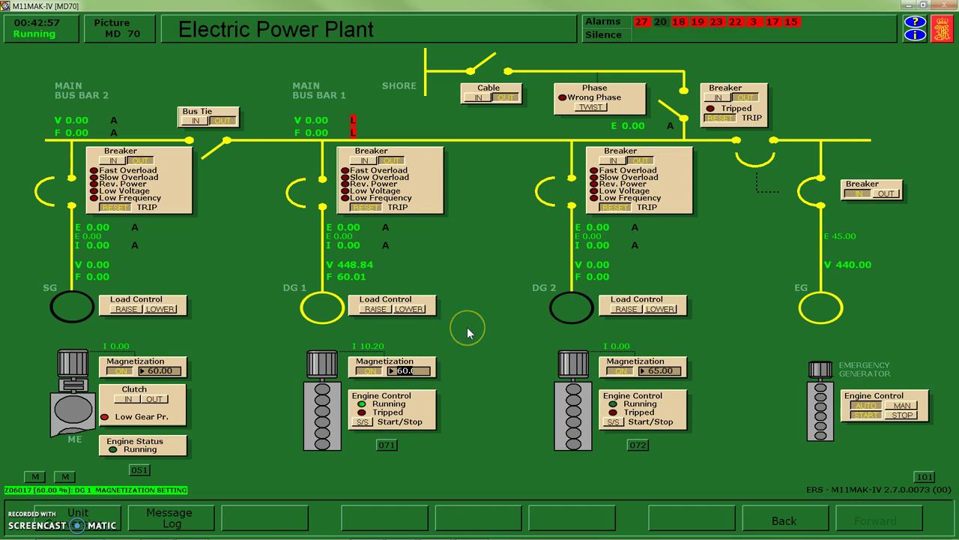
{"action": "type", "text": "50"}
{"action": "key", "text": "Return"}
{"action": "left_click", "coordinate": [361, 271]}
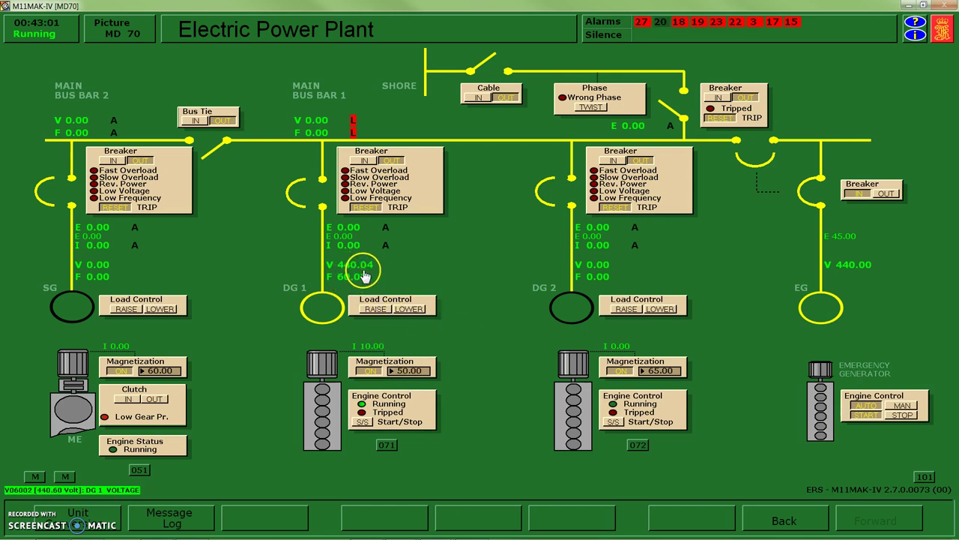
{"action": "left_click", "coordinate": [405, 368]}
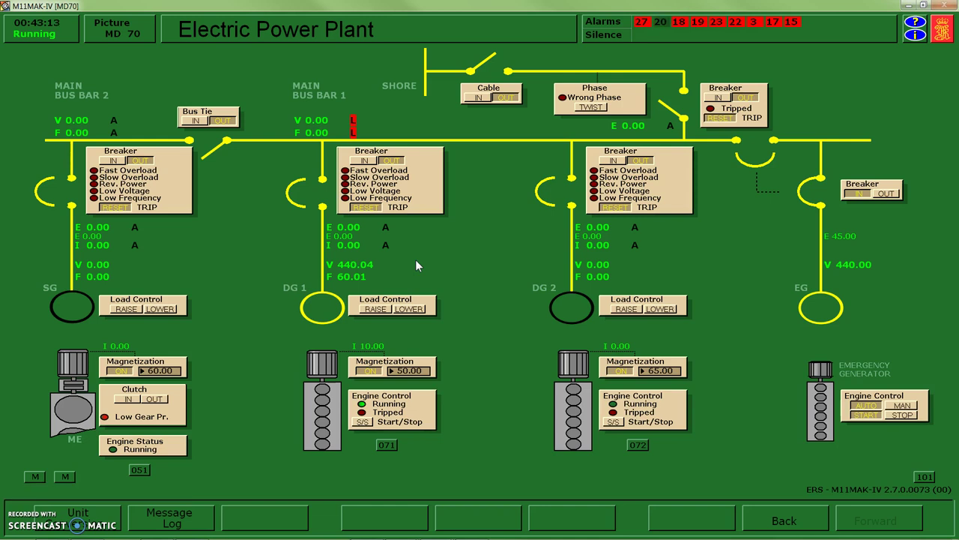
Switch the auxiliary sea water pump on Main Sea Water System (09), then return to Electric Power Plant.
{"action": "right_click", "coordinate": [473, 250]}
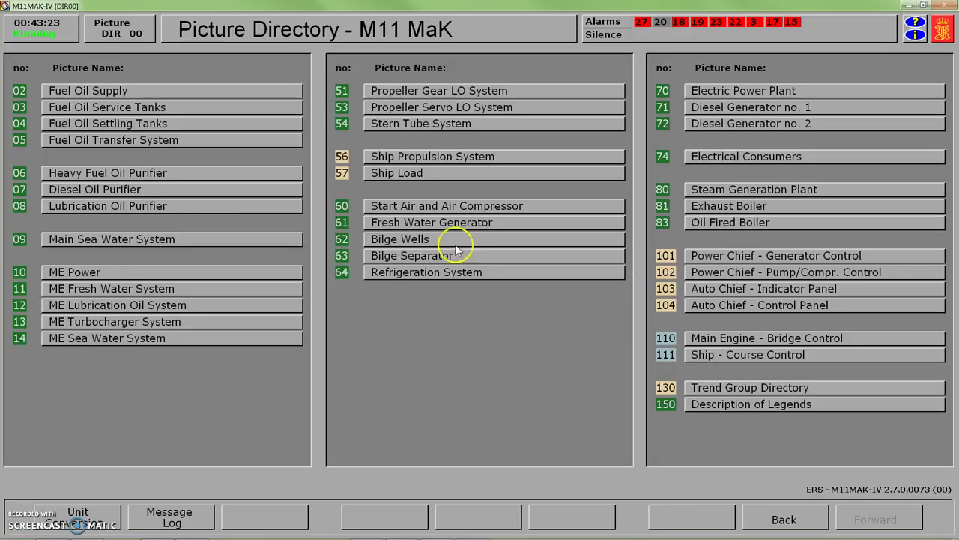
{"action": "left_click", "coordinate": [229, 238]}
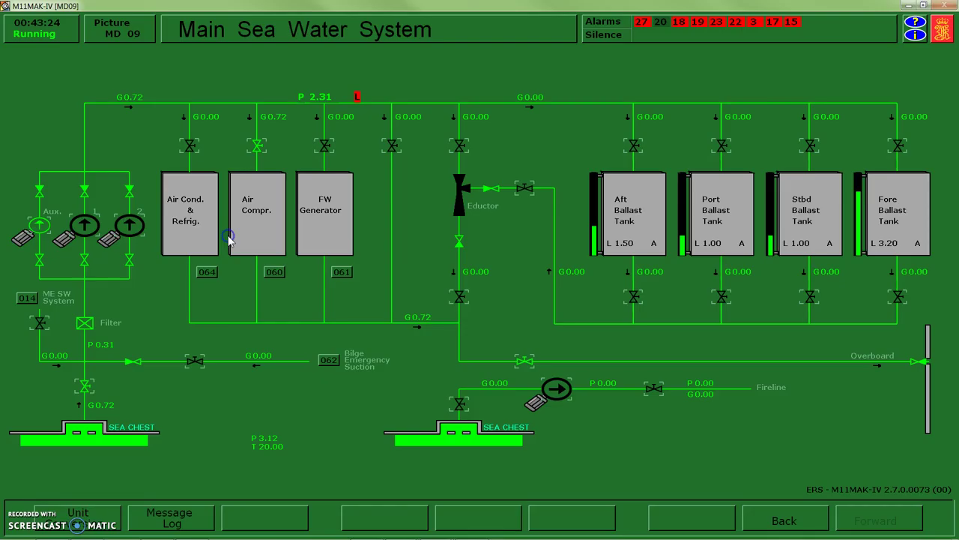
{"action": "left_click", "coordinate": [38, 228]}
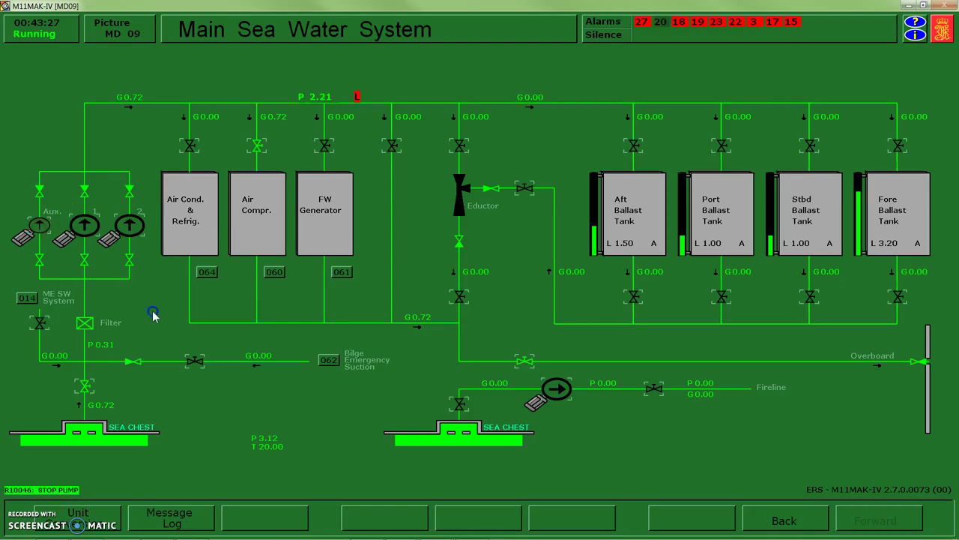
{"action": "key", "text": "alt+Left"}
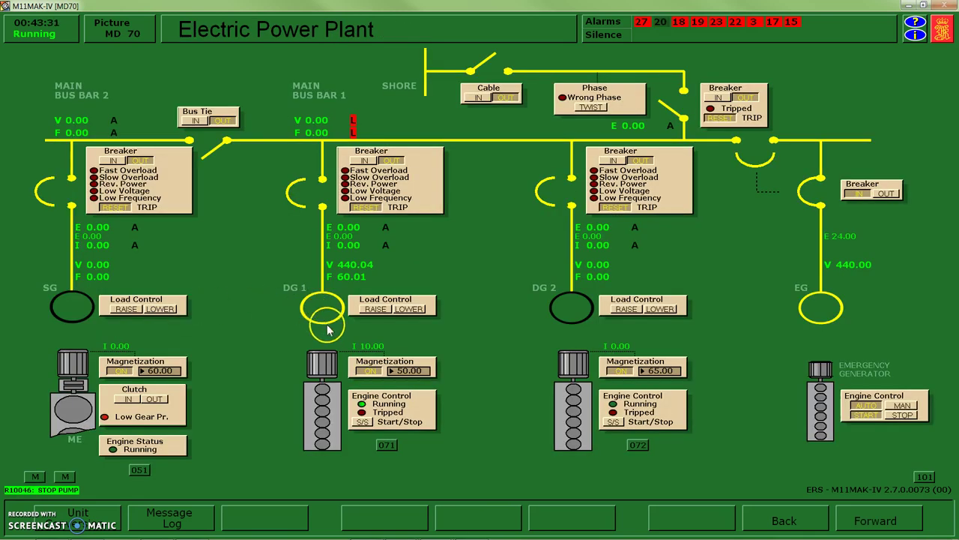
Connect DG1 to main bus bar 1 and trim its speed with Load Control LOWER/RAISE.
{"action": "left_click", "coordinate": [367, 166]}
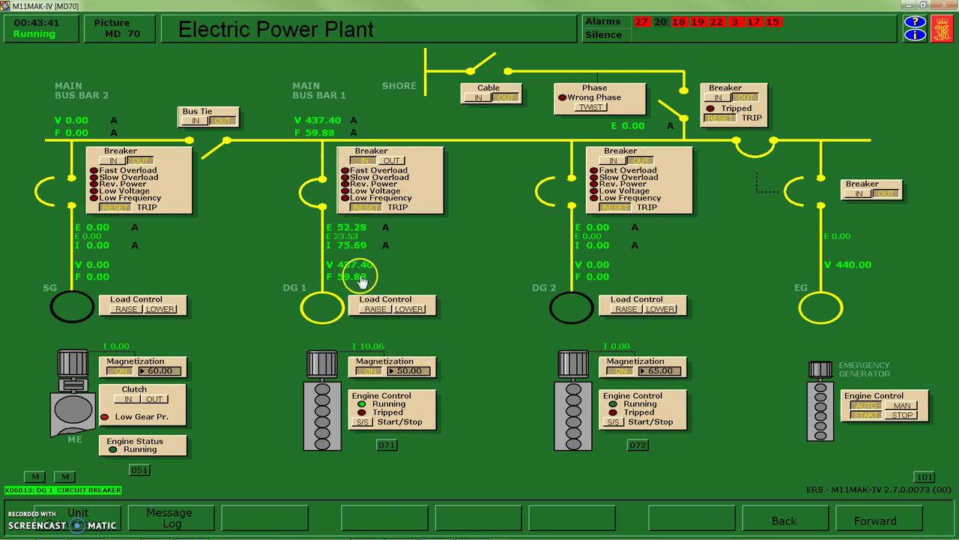
{"action": "left_click", "coordinate": [407, 306]}
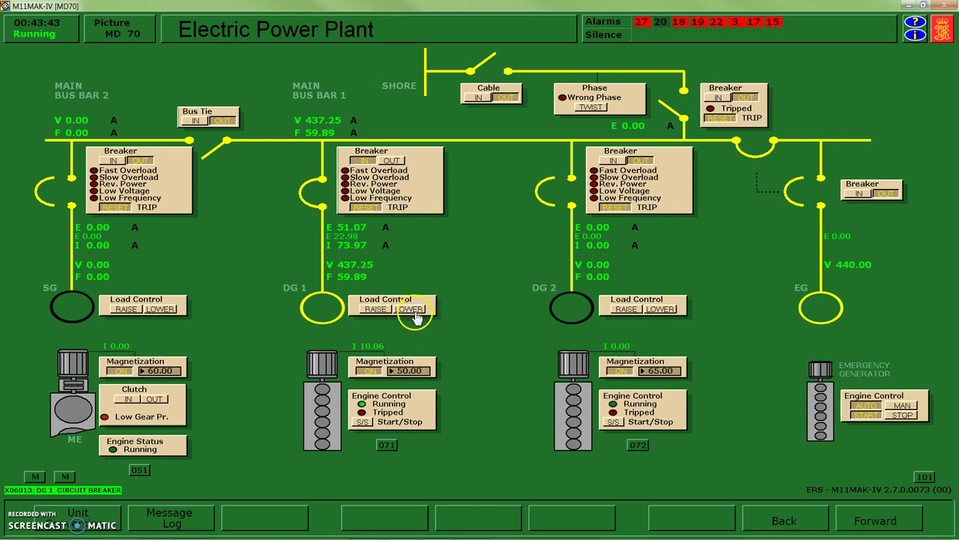
{"action": "left_click", "coordinate": [377, 310]}
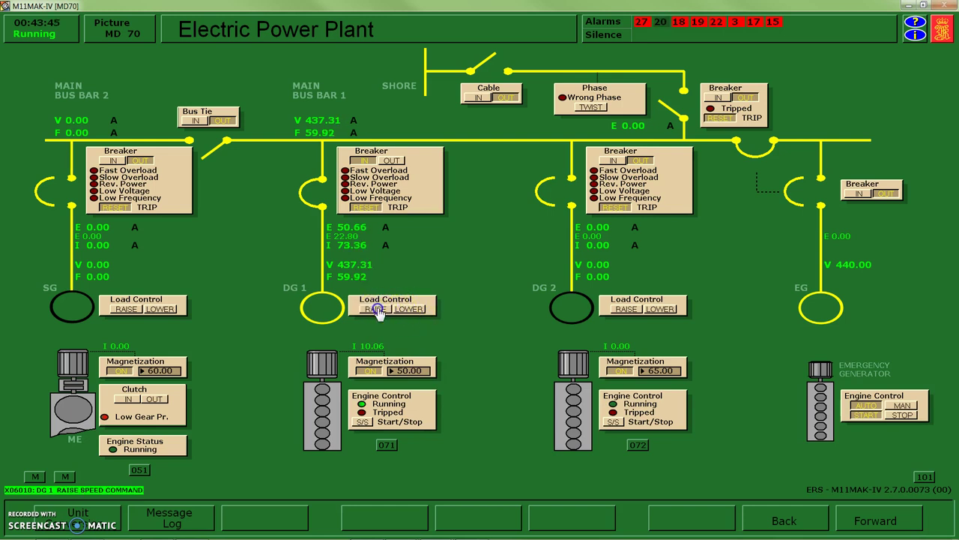
{"action": "left_click", "coordinate": [377, 310]}
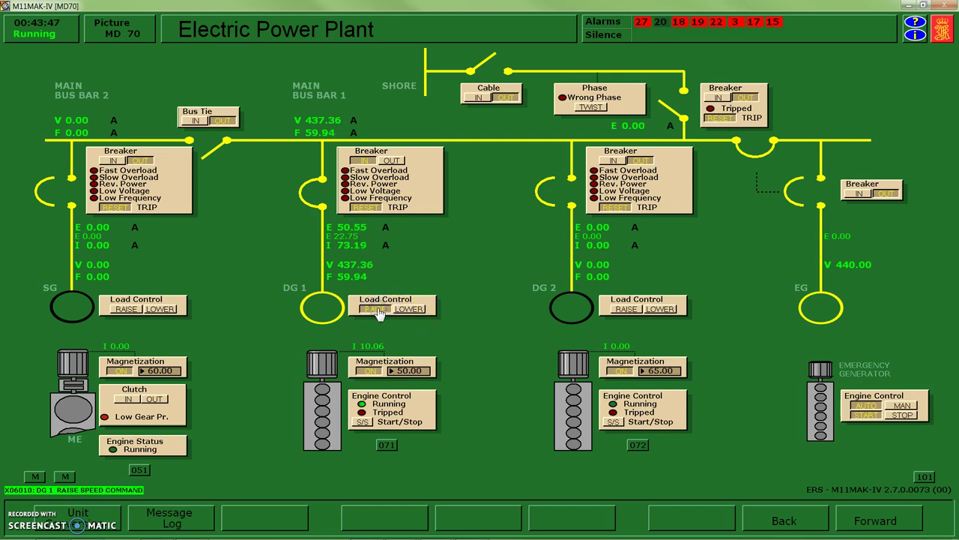
Set DG1 magnetization to 55 and move on to Electrical Consumers (74).
{"action": "left_click", "coordinate": [459, 341]}
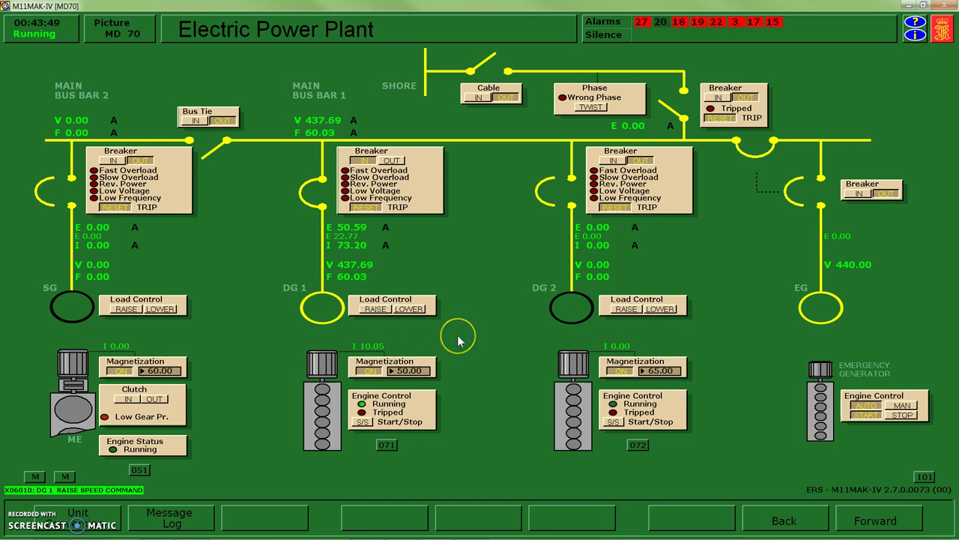
{"action": "left_click", "coordinate": [402, 358]}
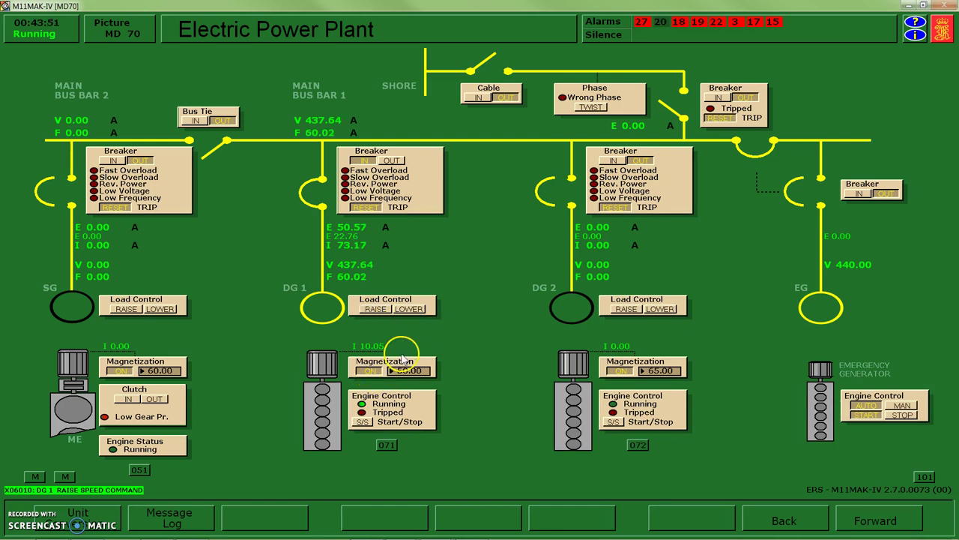
{"action": "left_click", "coordinate": [413, 369]}
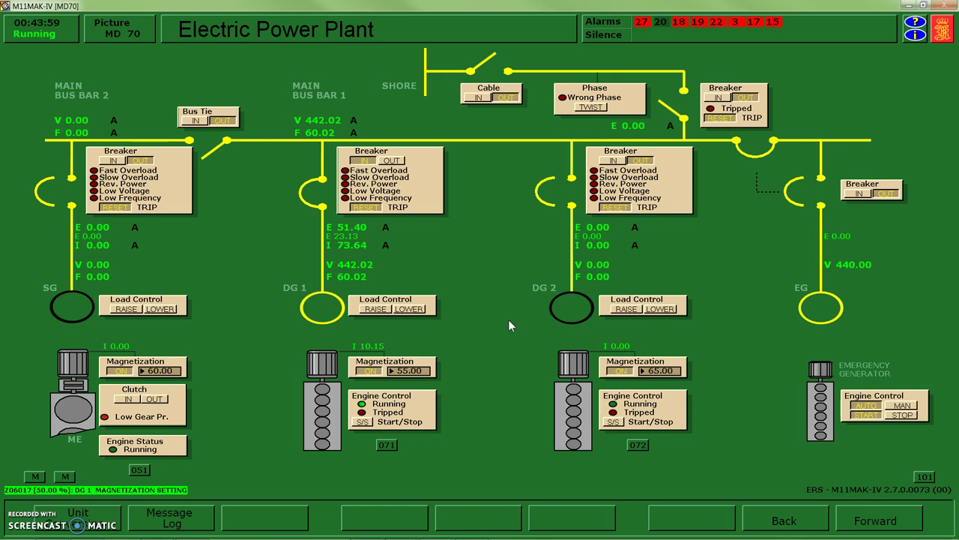
{"action": "key", "text": "alt+Right"}
{"action": "key", "text": "alt+Right"}
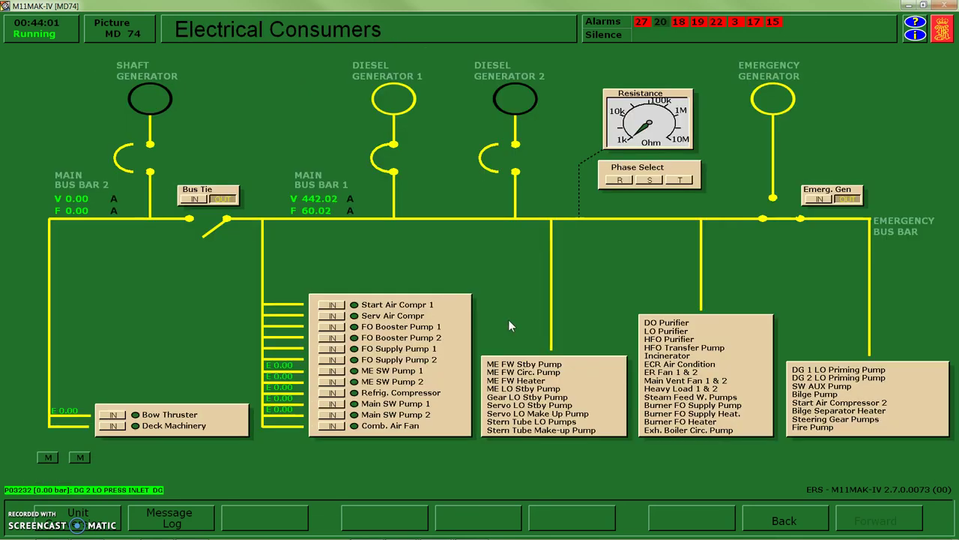
Switch IN all consumer breakers: air compressors, FO pumps, sea water pumps, refrigeration compressor, combustion air fan.
{"action": "left_click", "coordinate": [332, 305]}
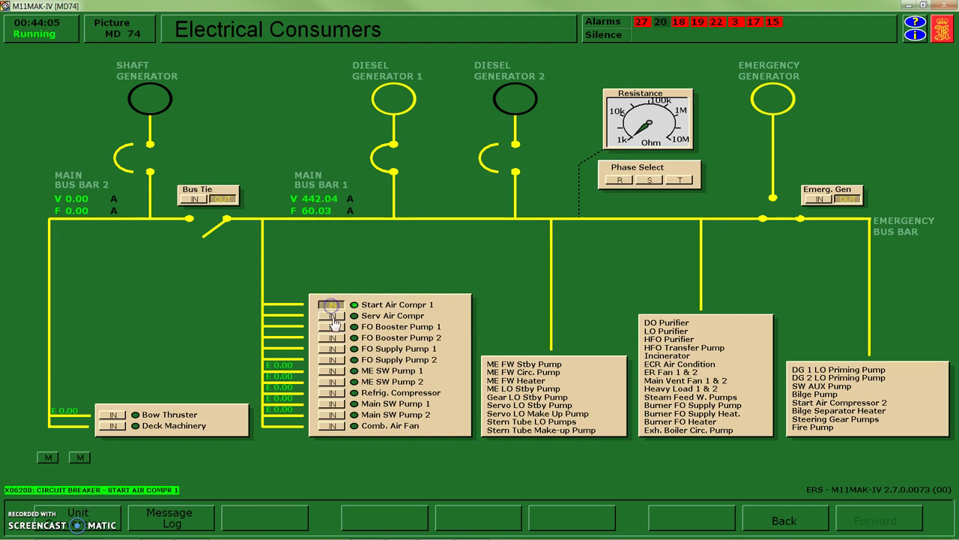
{"action": "left_click", "coordinate": [332, 327]}
{"action": "left_click", "coordinate": [332, 349]}
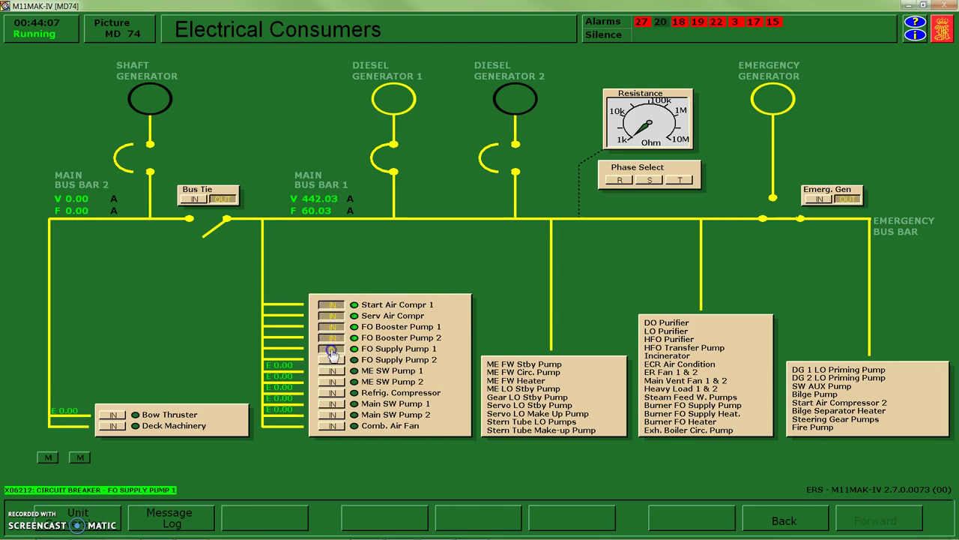
{"action": "left_click", "coordinate": [332, 370]}
{"action": "left_click", "coordinate": [332, 381]}
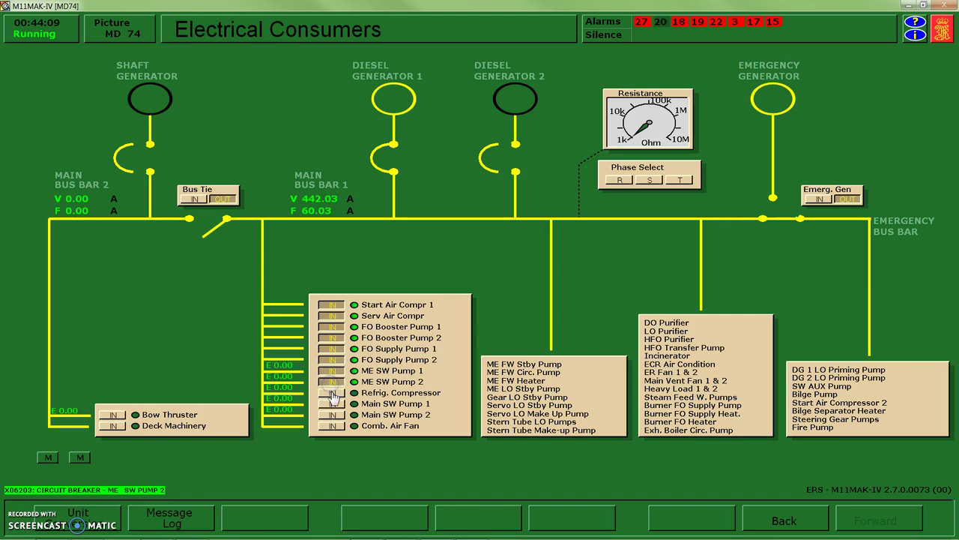
{"action": "left_click", "coordinate": [332, 404]}
{"action": "left_click", "coordinate": [332, 425]}
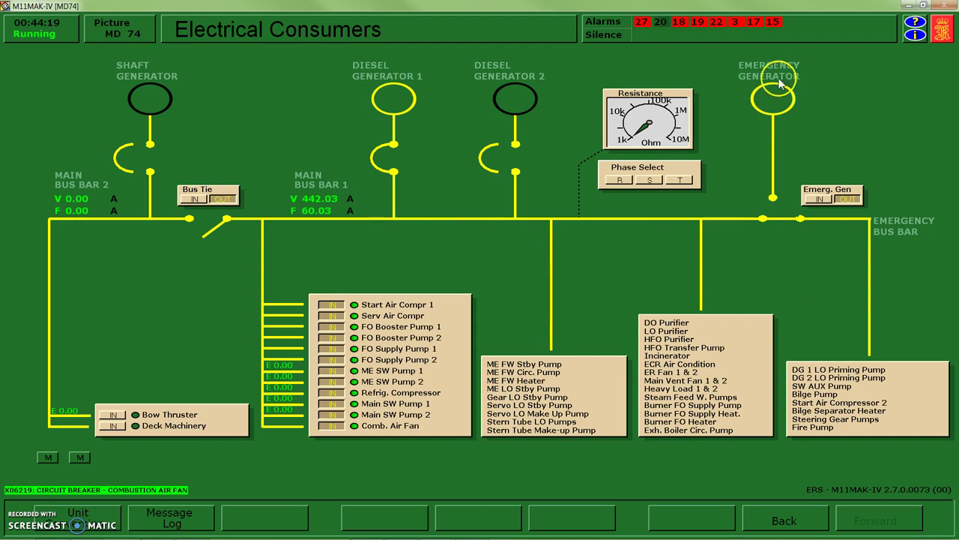
Disconnect the emergency generator from the emergency bus and page back to Electric Power Plant.
{"action": "left_click", "coordinate": [774, 199]}
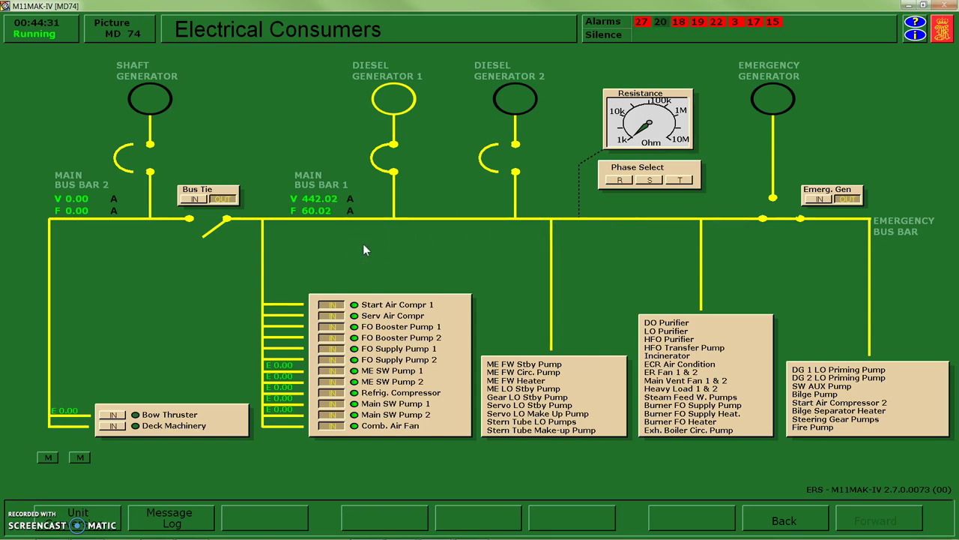
{"action": "key", "text": "BackSpace"}
{"action": "key", "text": "BackSpace"}
{"action": "key", "text": "BackSpace"}
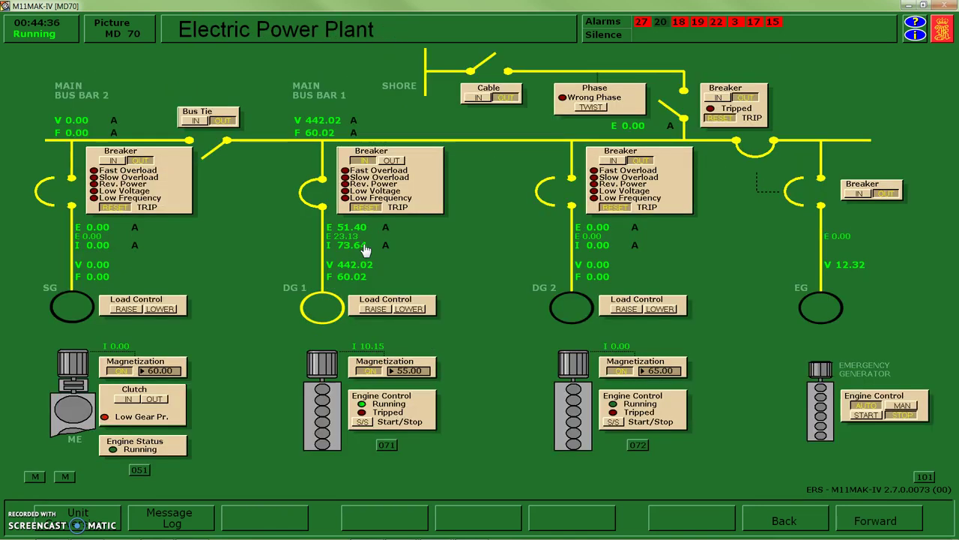
{"action": "key", "text": "BackSpace"}
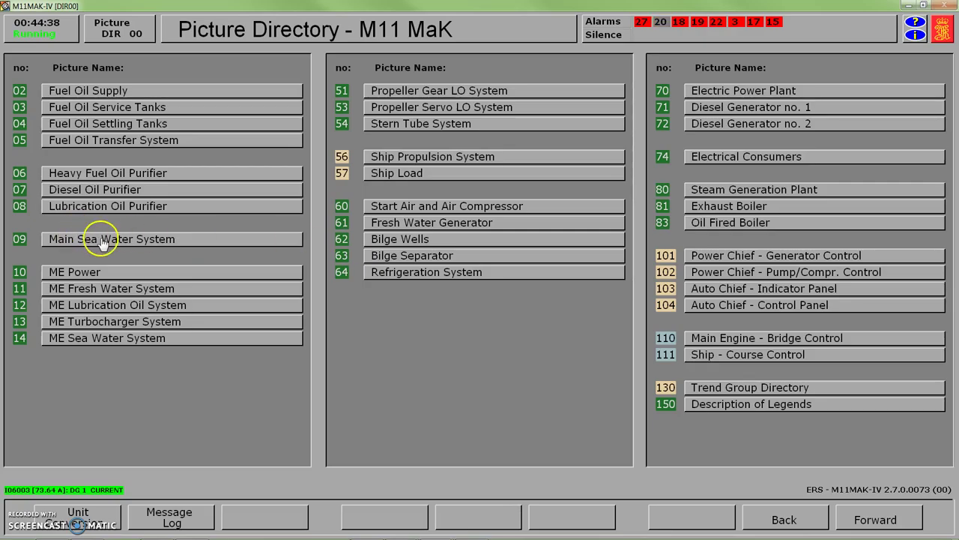
Start main sea water pump 1 from Main Sea Water System (09), lifting pressure to about 1.6 bar.
{"action": "left_click", "coordinate": [100, 237]}
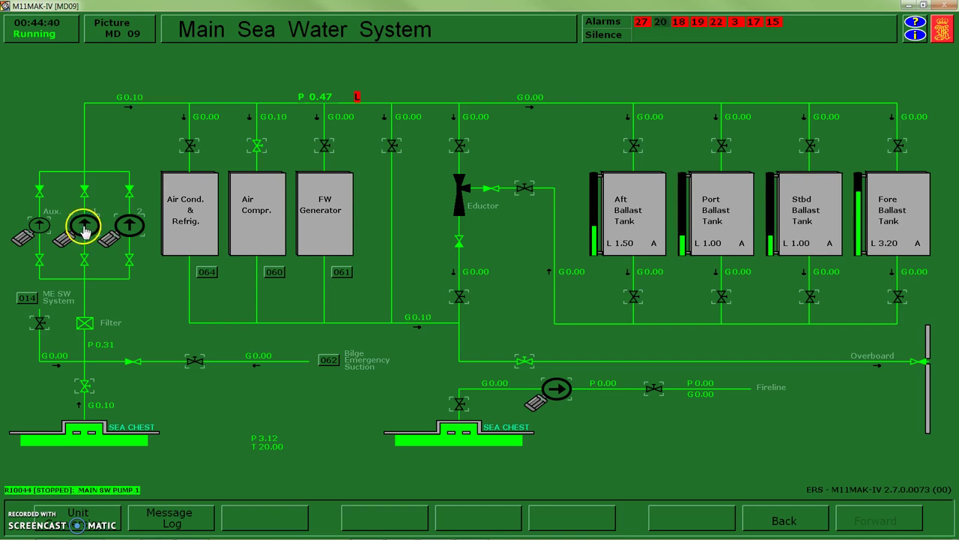
{"action": "left_click", "coordinate": [85, 229]}
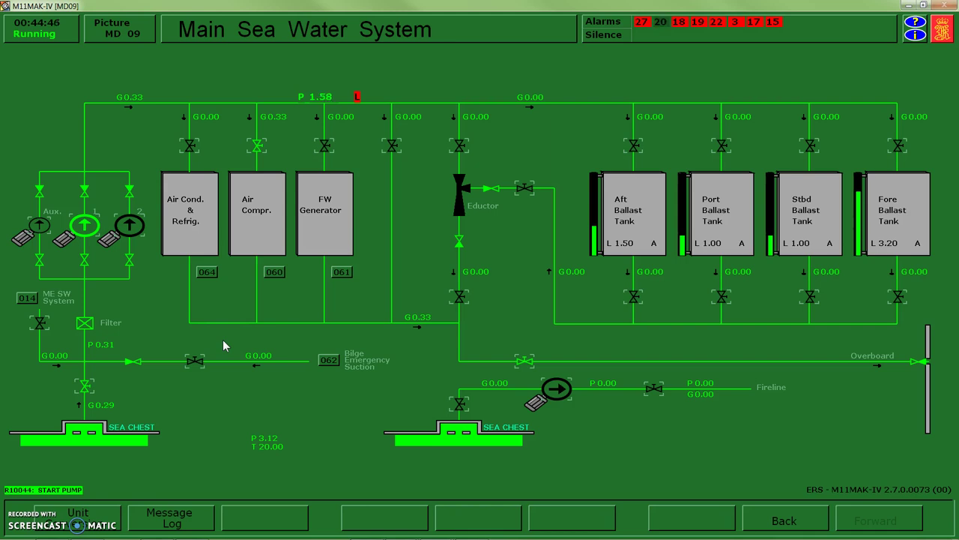
{"action": "left_click", "coordinate": [276, 273]}
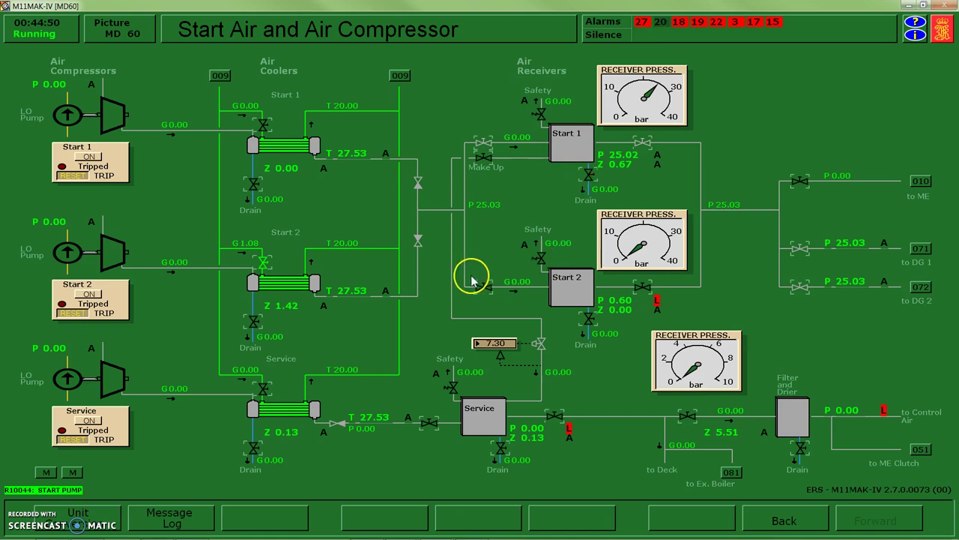
Close start air receiver 1's inlet, open receiver 2's inlet, and start compressors 1 and 2.
{"action": "left_click", "coordinate": [484, 143]}
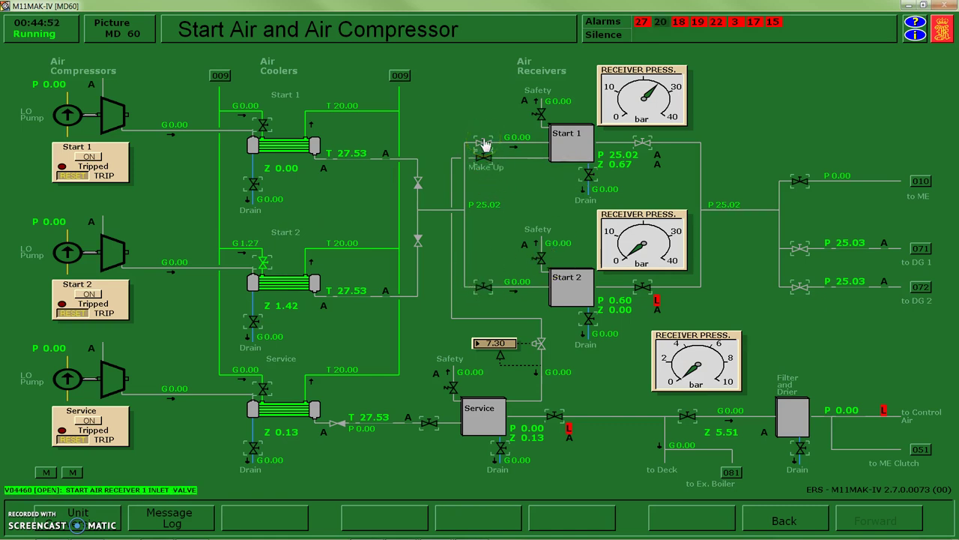
{"action": "left_click", "coordinate": [483, 142]}
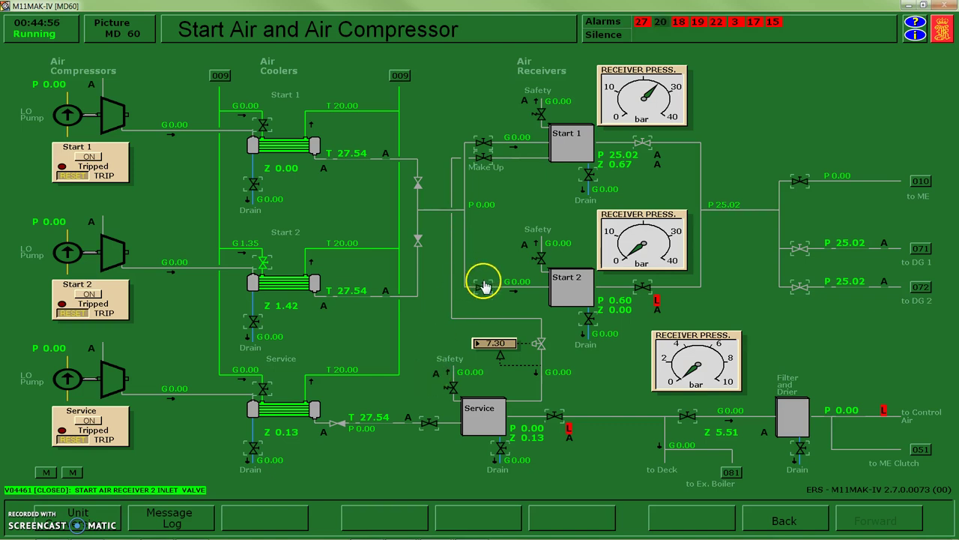
{"action": "left_click", "coordinate": [483, 286]}
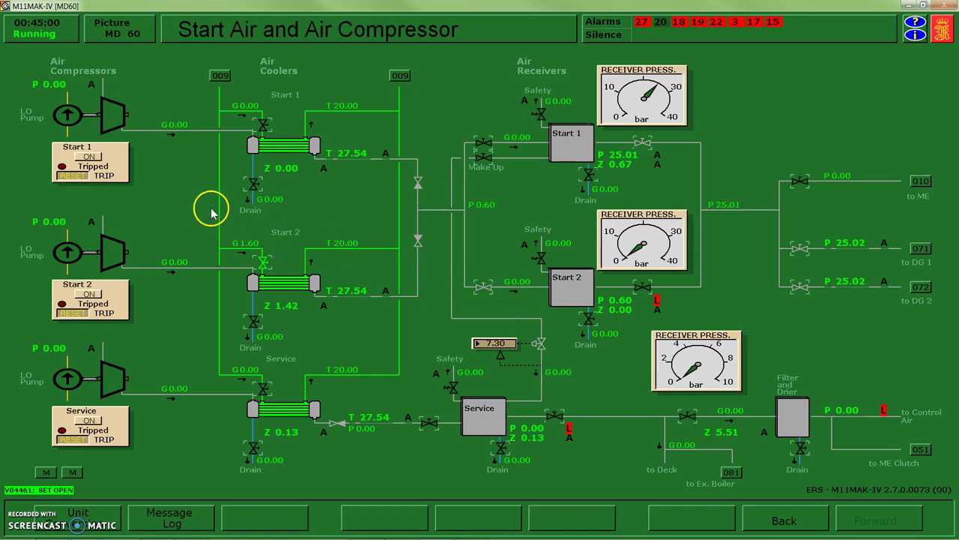
{"action": "left_click", "coordinate": [87, 156]}
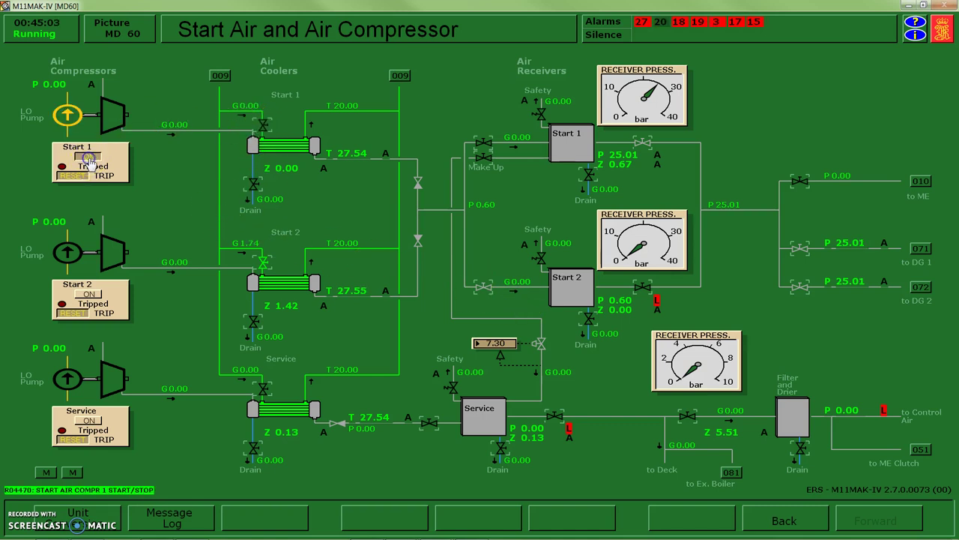
{"action": "left_click", "coordinate": [88, 293]}
{"action": "left_click", "coordinate": [193, 271]}
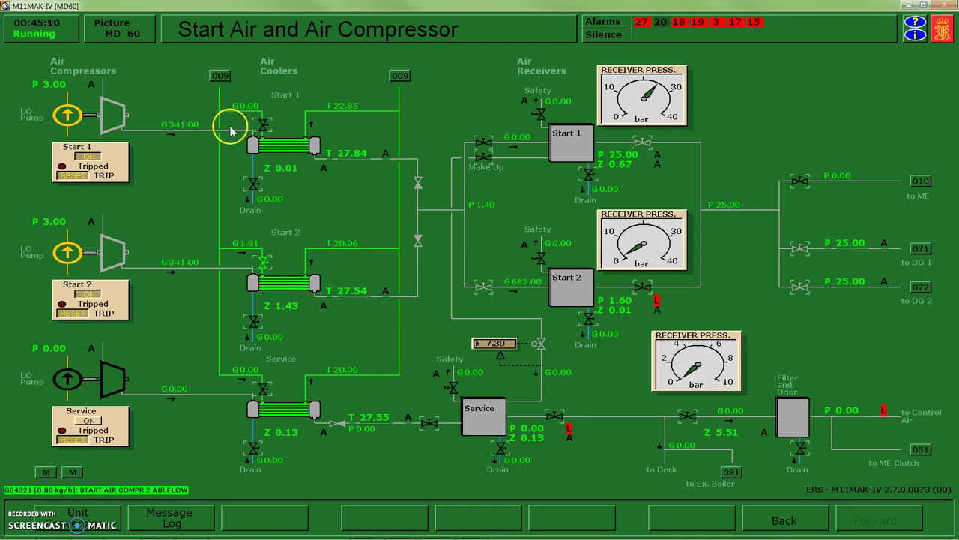
Open cooling water to both air coolers and the service air receiver valves, then start the service compressor.
{"action": "left_click", "coordinate": [262, 124]}
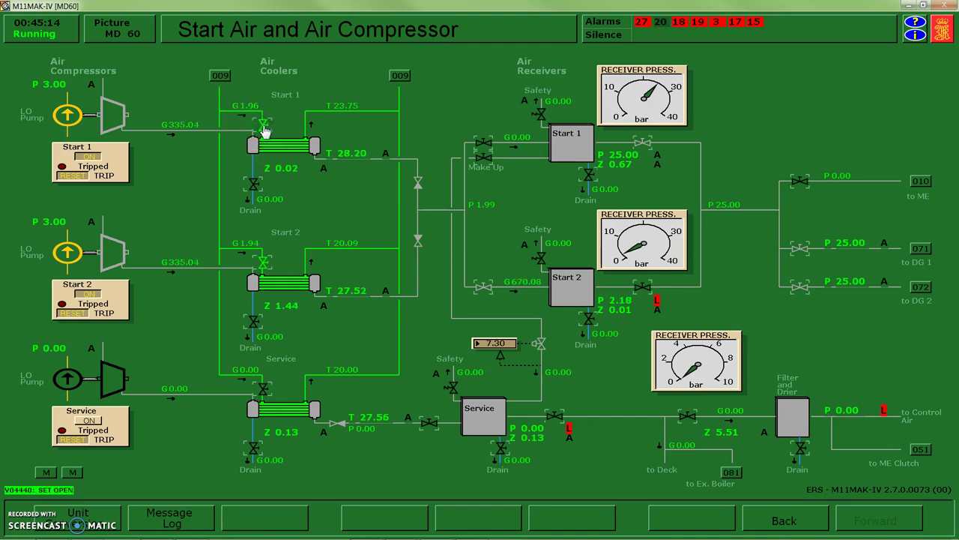
{"action": "left_click", "coordinate": [264, 390]}
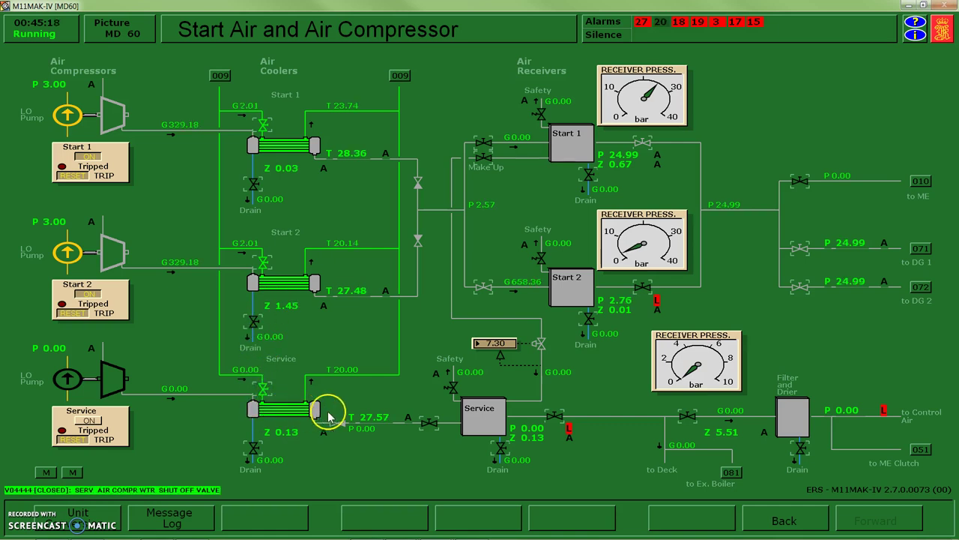
{"action": "mouse_move", "coordinate": [429, 424]}
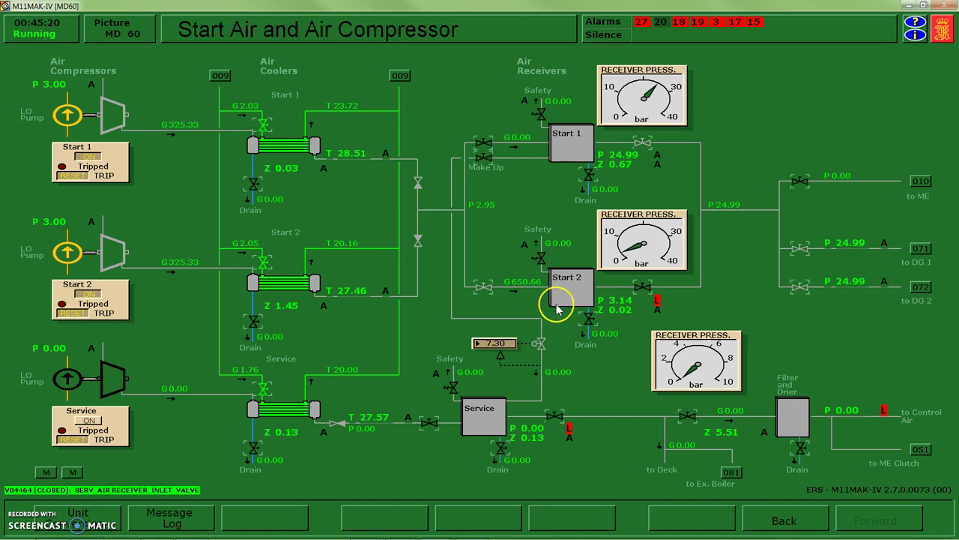
{"action": "left_click", "coordinate": [428, 424]}
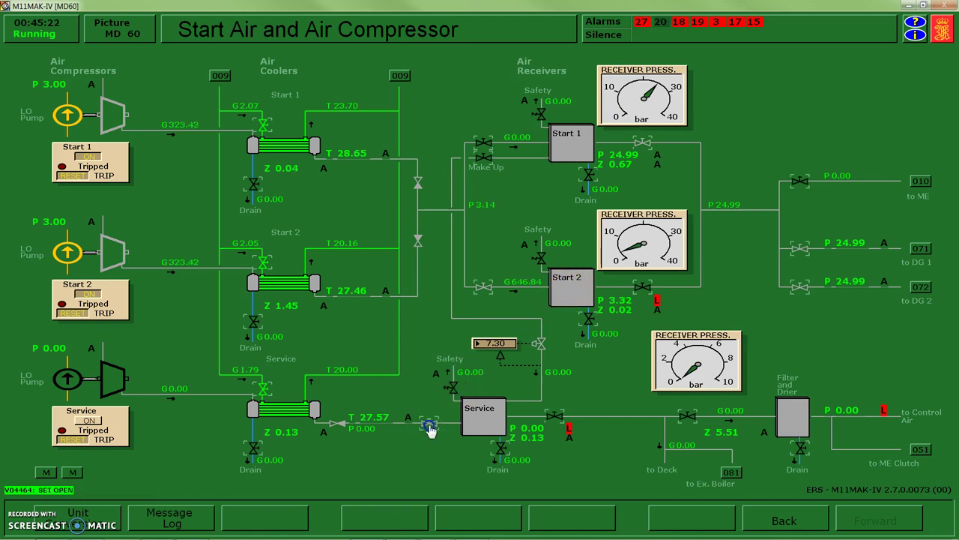
{"action": "left_click", "coordinate": [555, 418]}
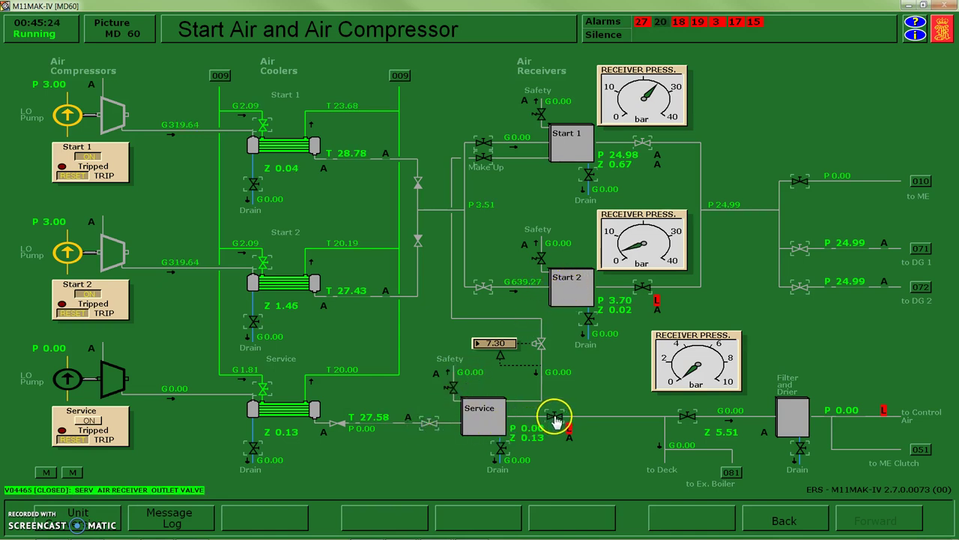
{"action": "left_click", "coordinate": [690, 417]}
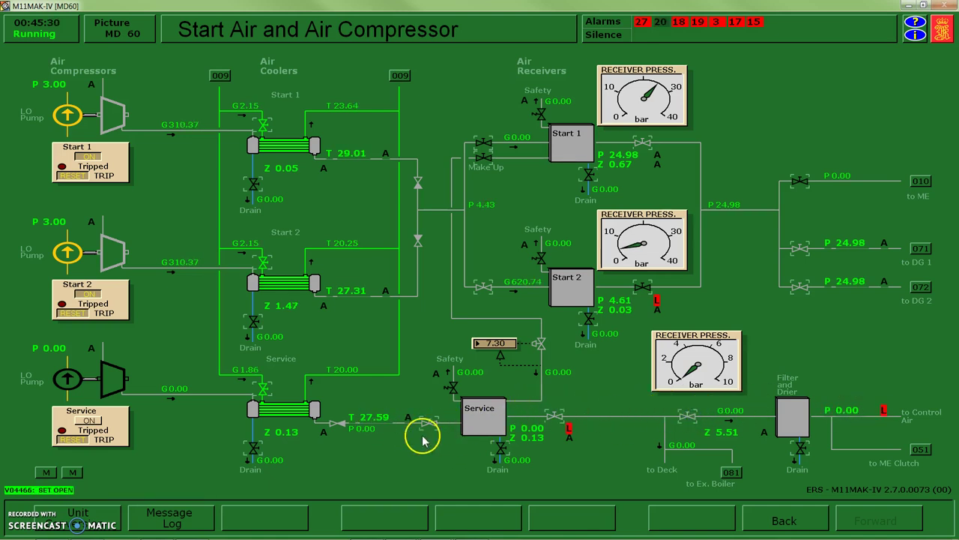
{"action": "left_click", "coordinate": [89, 419]}
{"action": "left_click", "coordinate": [200, 454]}
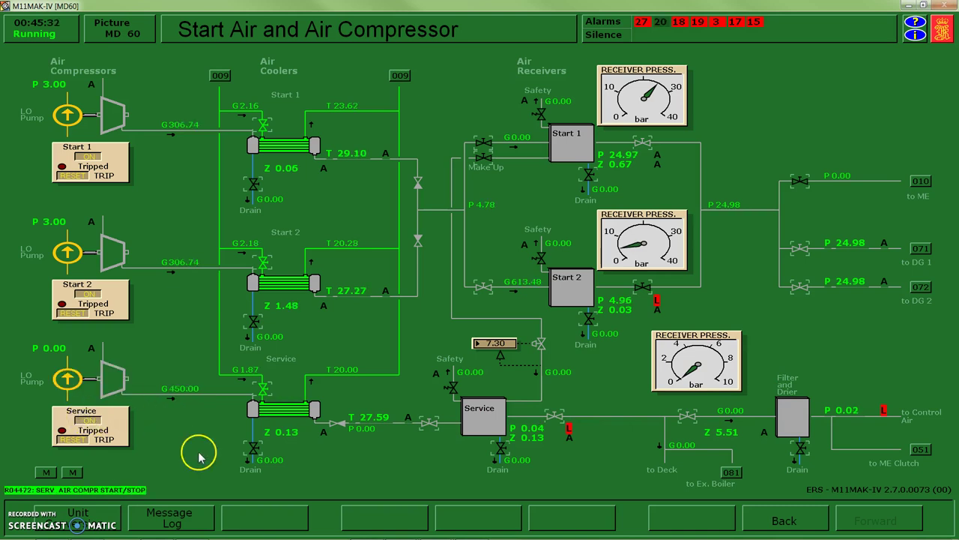
{"action": "left_click", "coordinate": [293, 465]}
{"action": "left_click", "coordinate": [358, 464]}
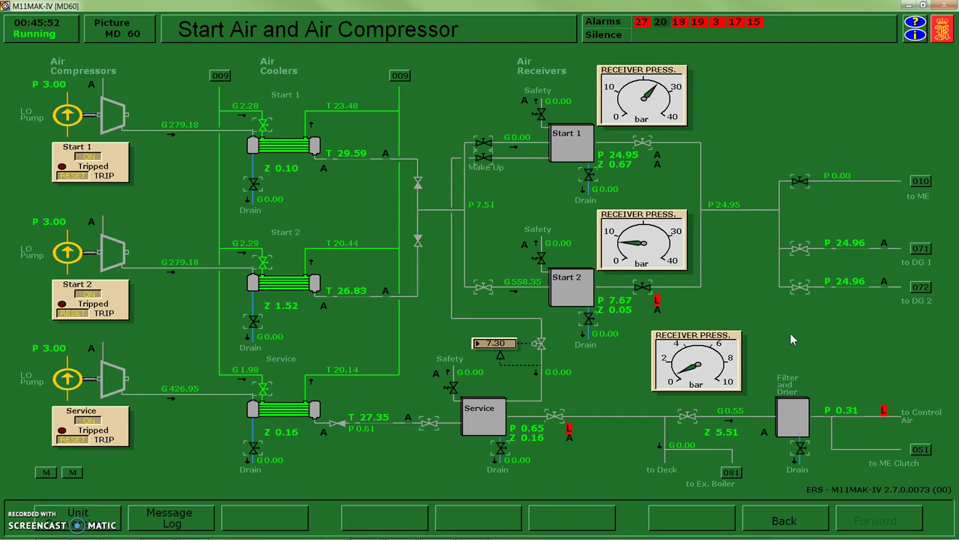
Set Start Air Compressors 1 and 2 and the Service Air Compressor to AUTO on Power Chief (102).
{"action": "right_click", "coordinate": [792, 337]}
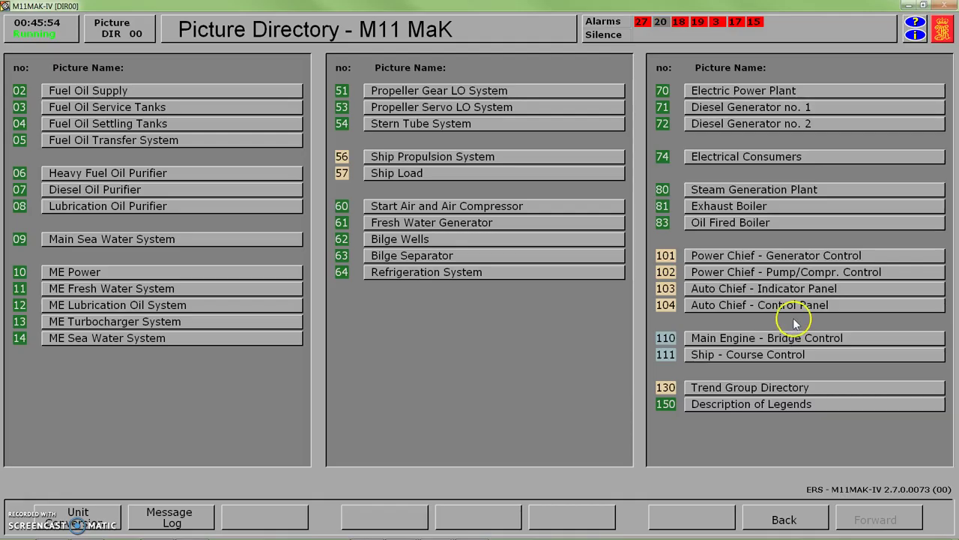
{"action": "left_click", "coordinate": [790, 277]}
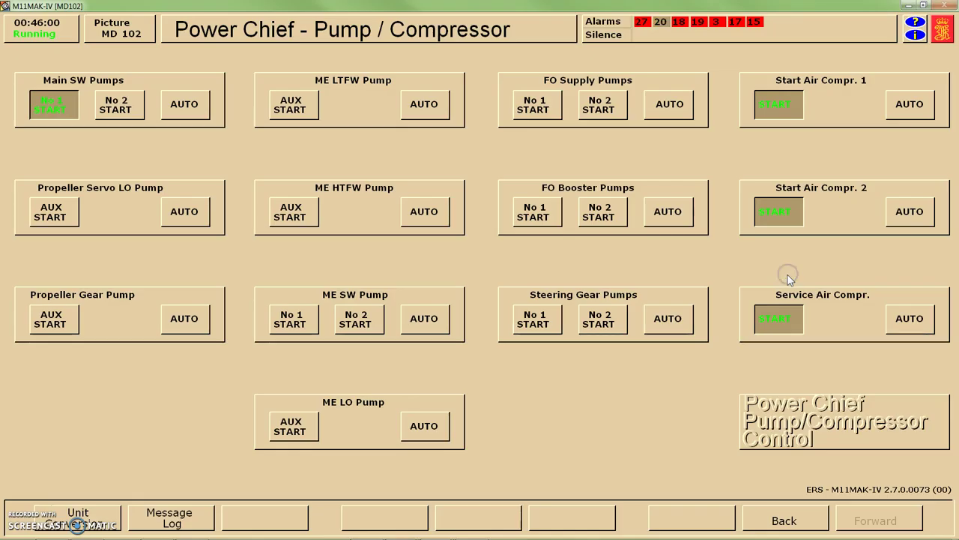
{"action": "left_click", "coordinate": [910, 107]}
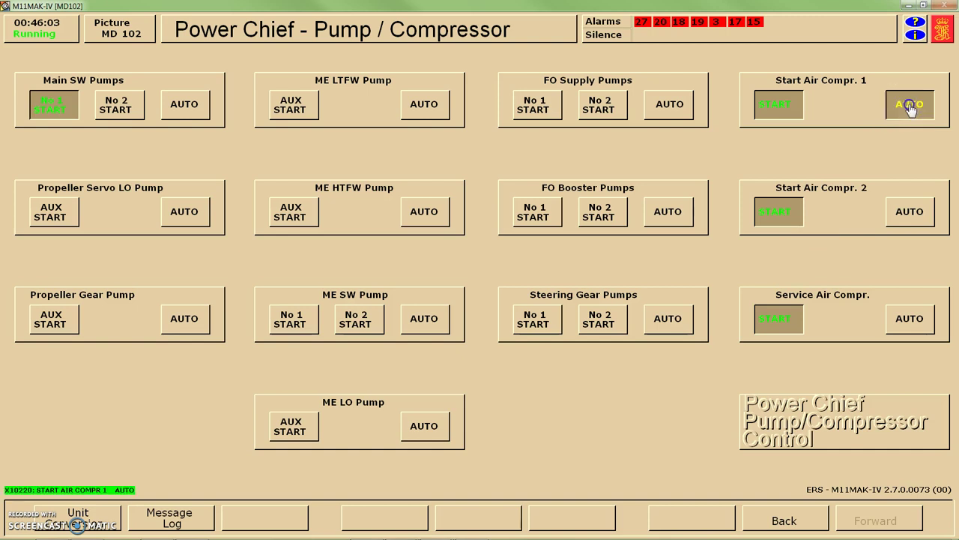
{"action": "left_click", "coordinate": [913, 216]}
{"action": "left_click", "coordinate": [911, 321]}
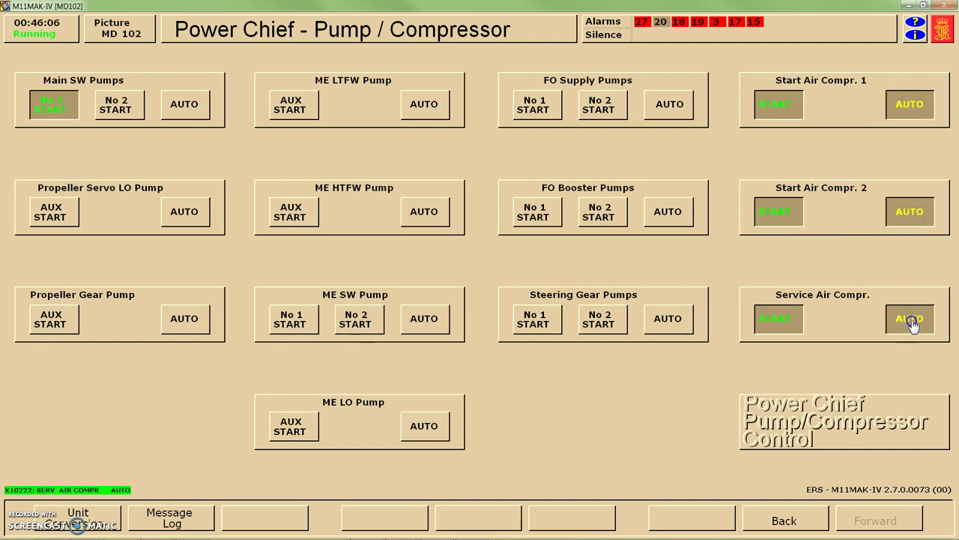